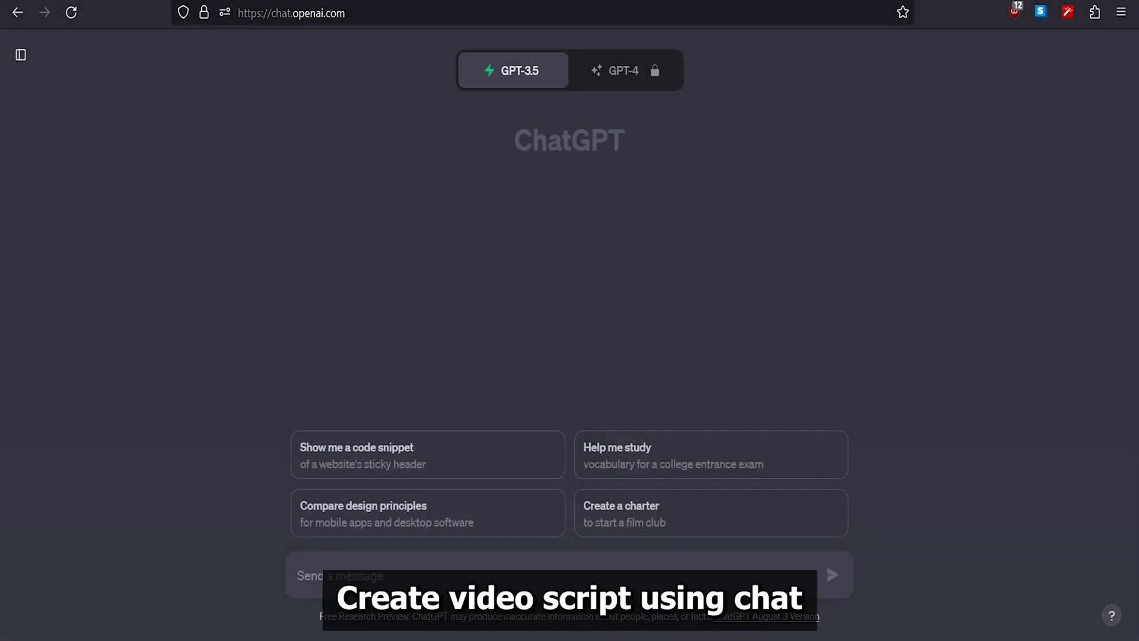
Ask ChatGPT for a video script conversation between two aliens who are planning to visit Earth and explore, and view the generated script
right_click(359, 564)
left_click(379, 354)
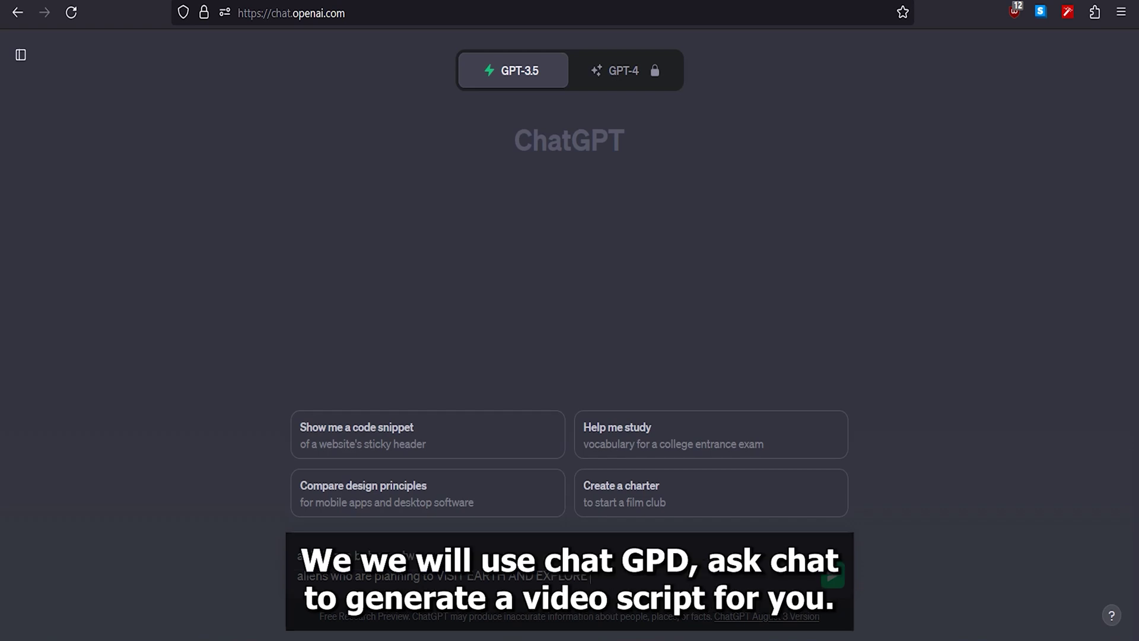
key("Return")
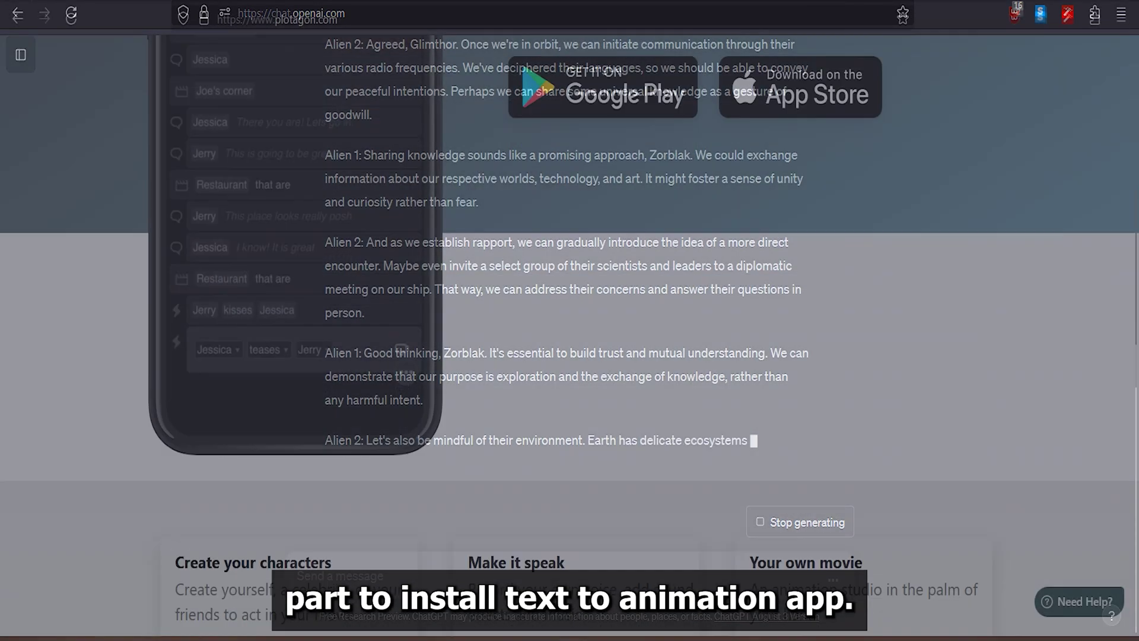
scroll(569, 333, "down", 7)
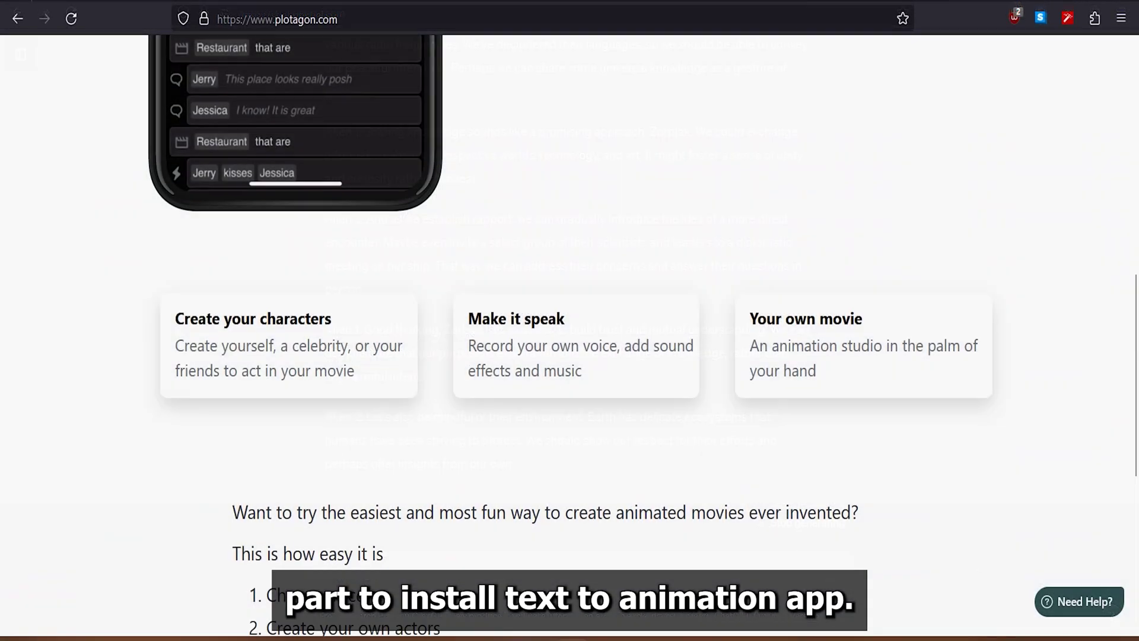
Look over the Plotagon home page and open its desktop app page
scroll(570, 332, "down", 3)
scroll(569, 332, "up", 12)
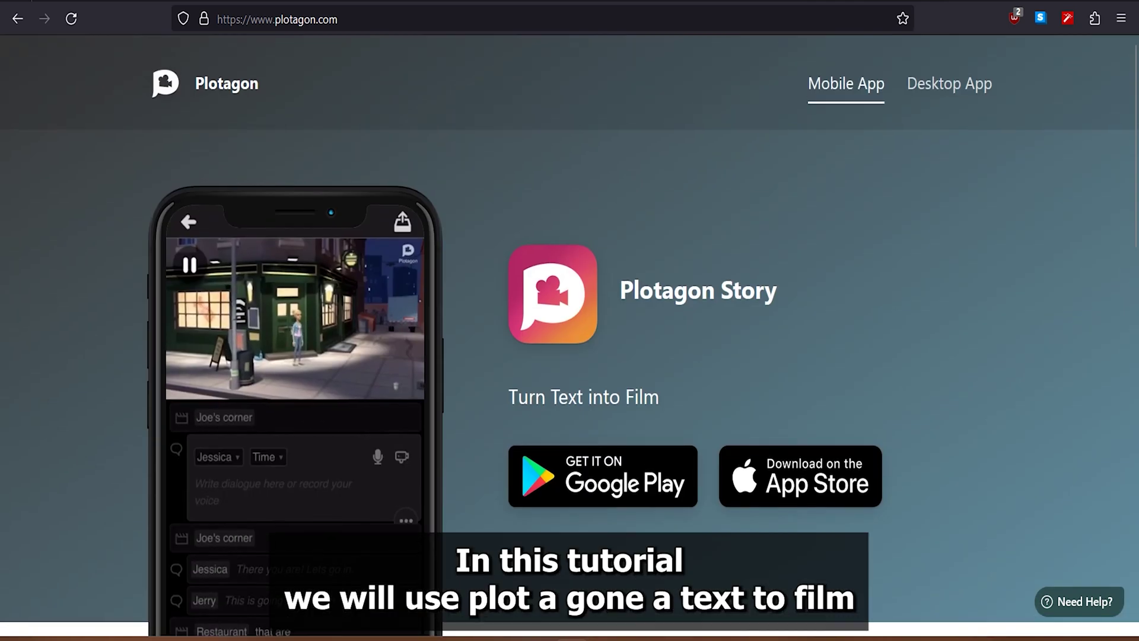
left_click(949, 83)
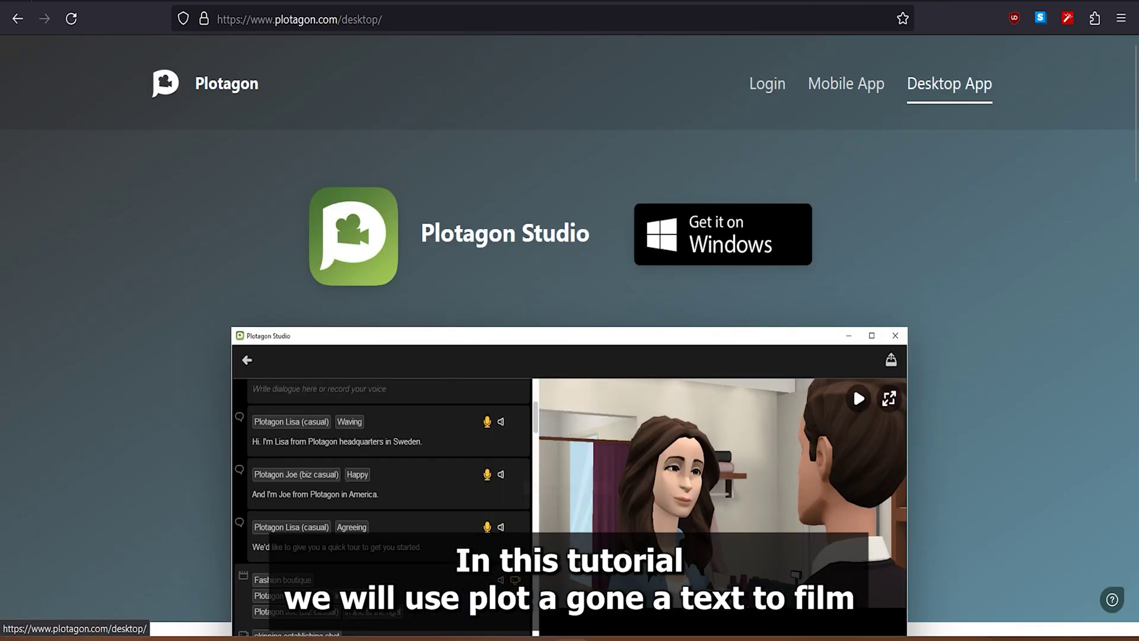
Review the features and pricing of Plotagon Studio, and start the download for Windows
scroll(570, 332, "down", 5)
scroll(569, 332, "down", 10)
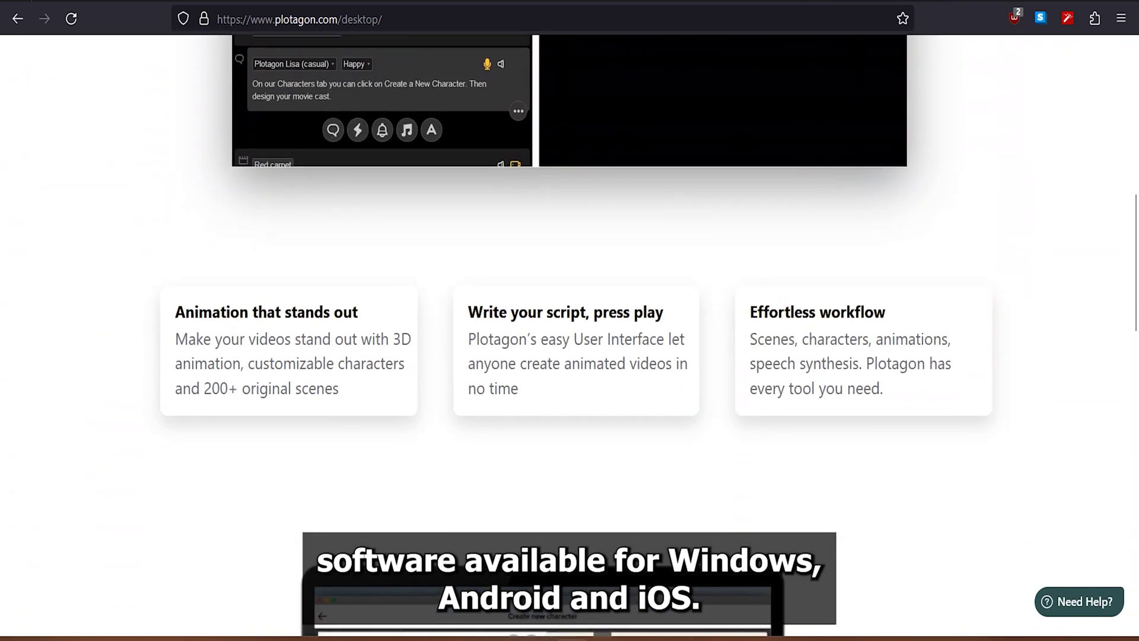
scroll(569, 332, "down", 8)
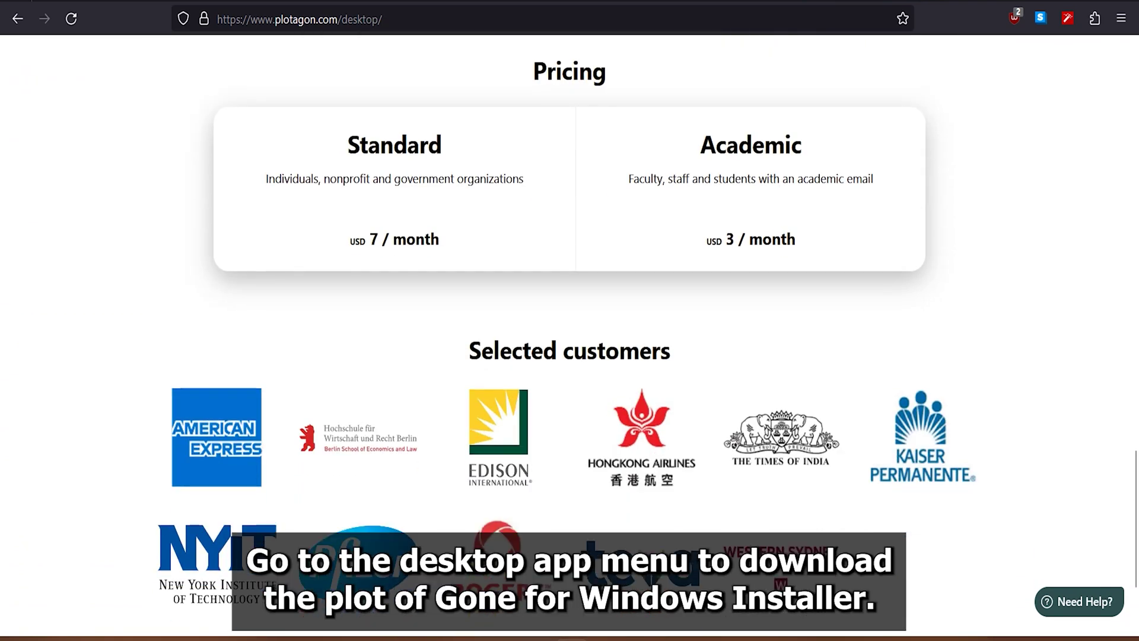
scroll(570, 332, "down", 3)
scroll(570, 332, "up", 8)
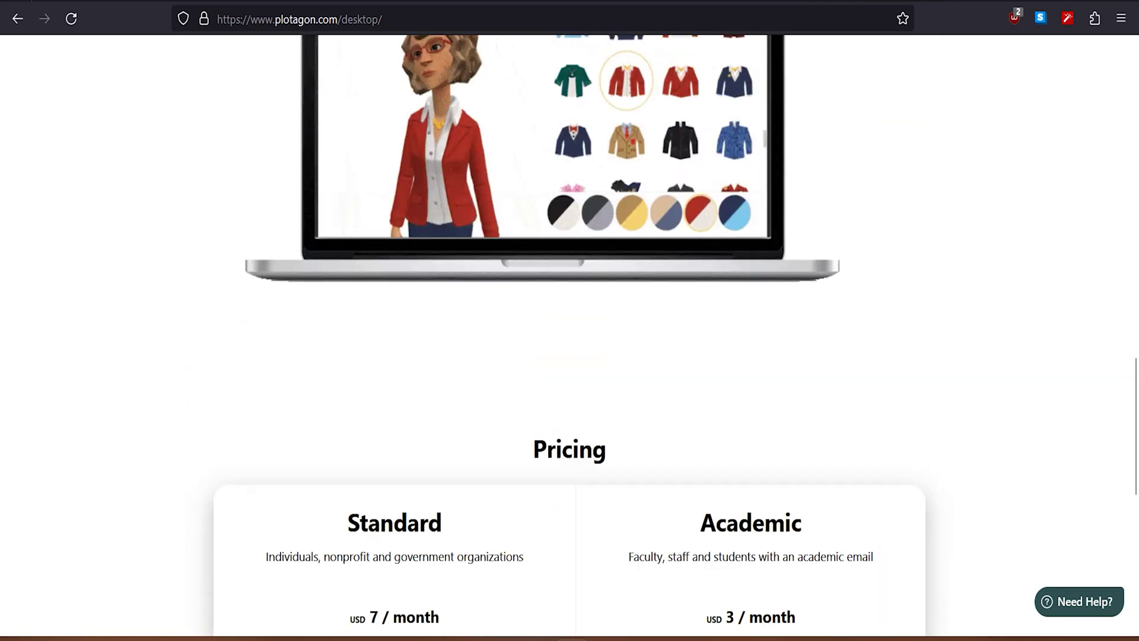
scroll(570, 332, "up", 15)
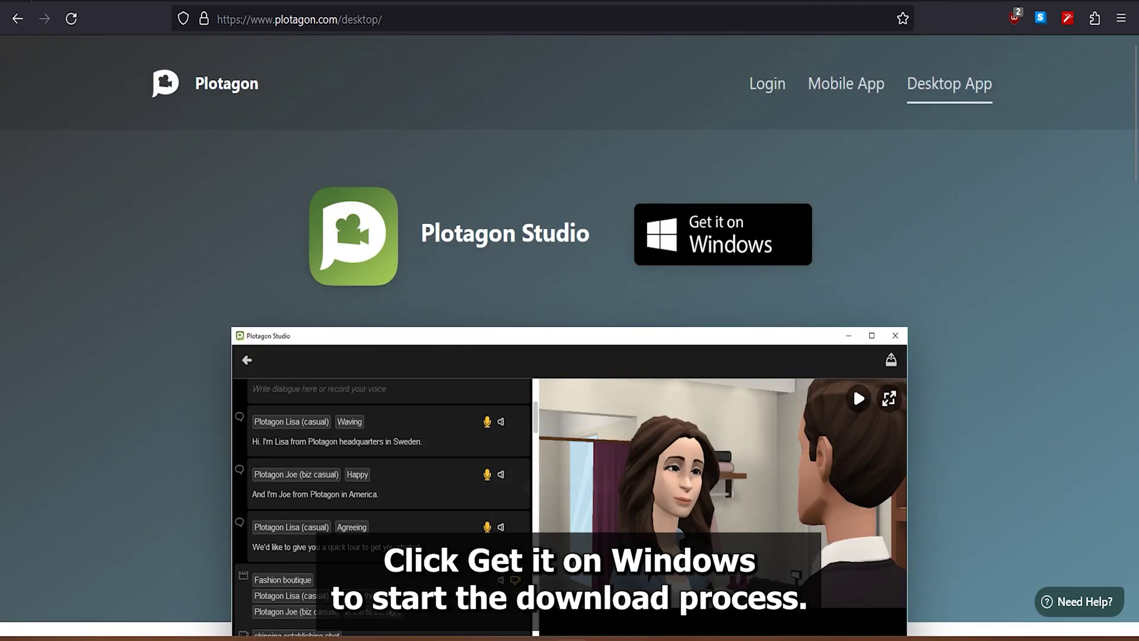
left_click(723, 234)
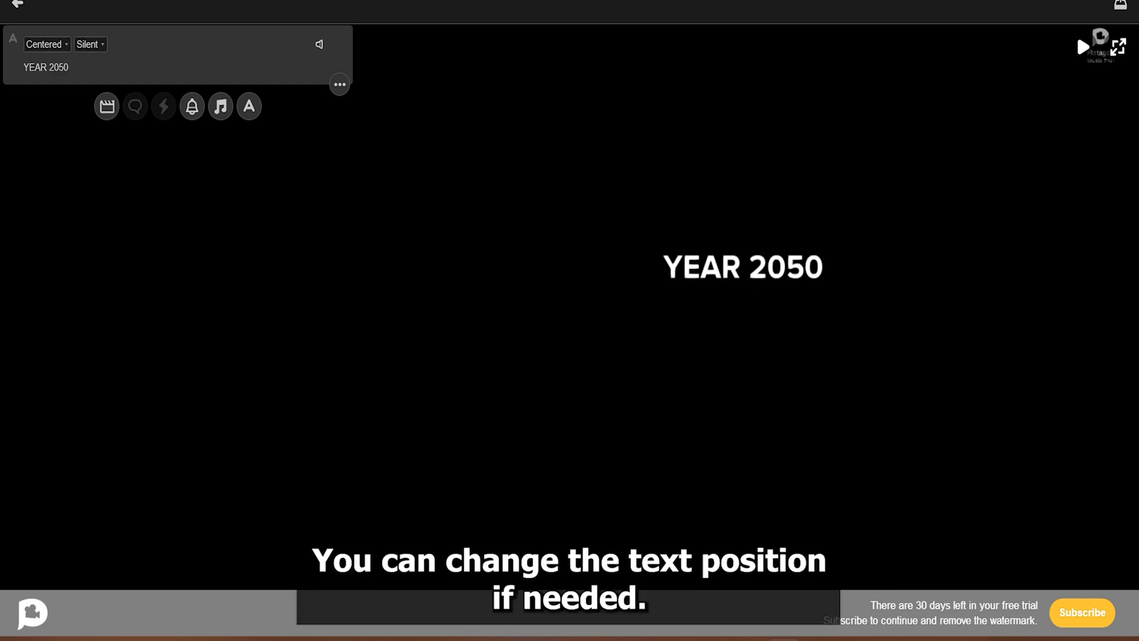
Set the voiceover of the centered YEAR 2050 title to Android (female)
left_click(47, 43)
left_click(47, 44)
left_click(90, 44)
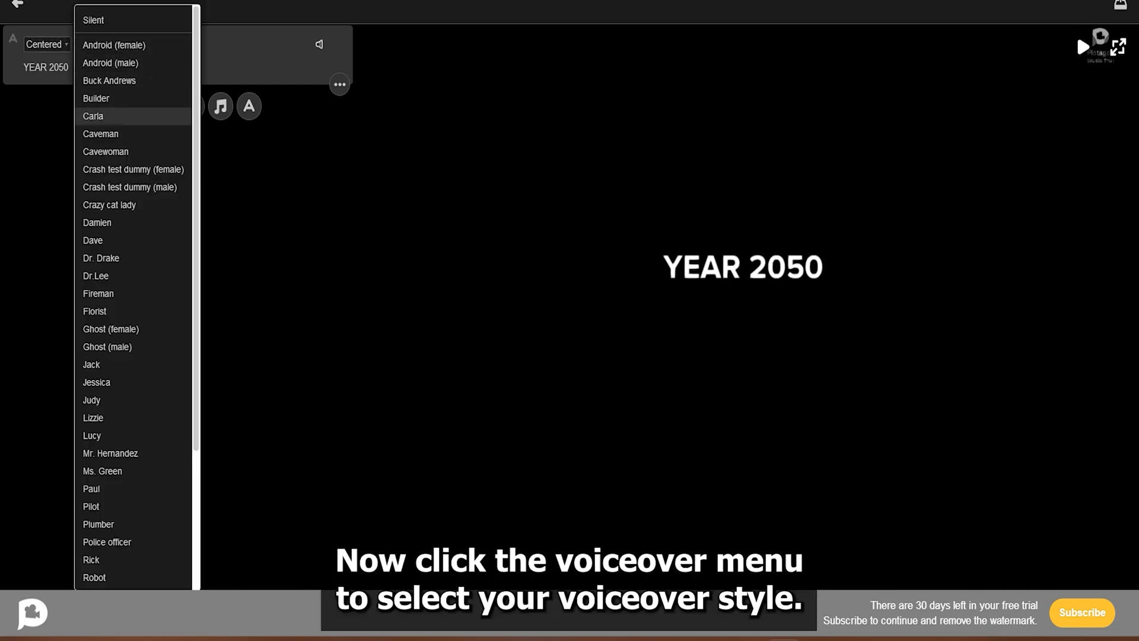
key("Return")
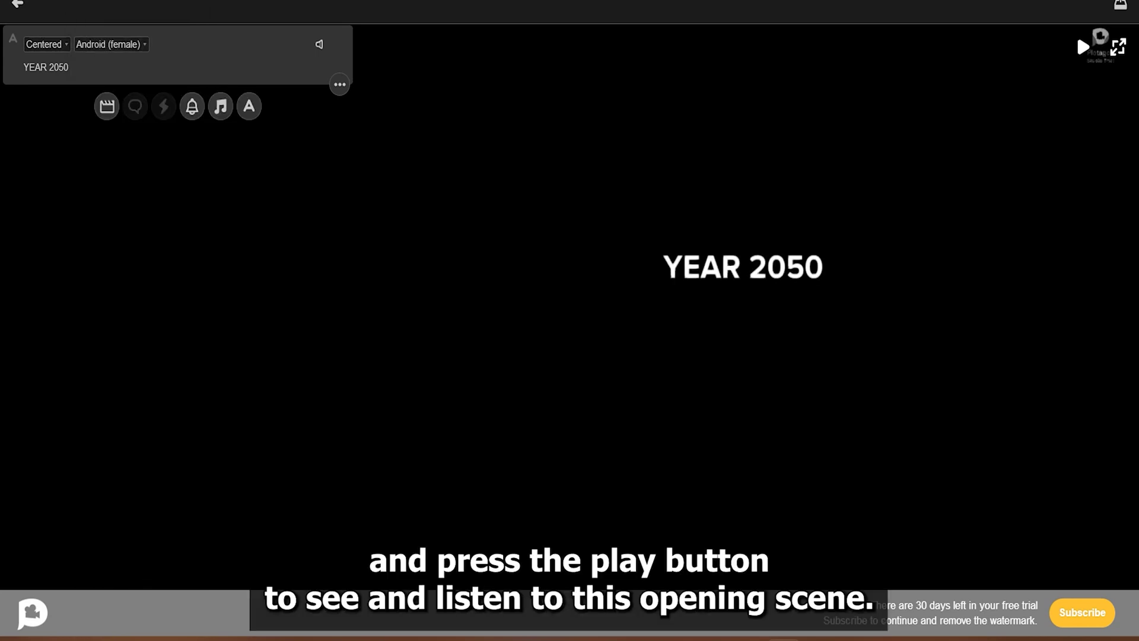
left_click(319, 45)
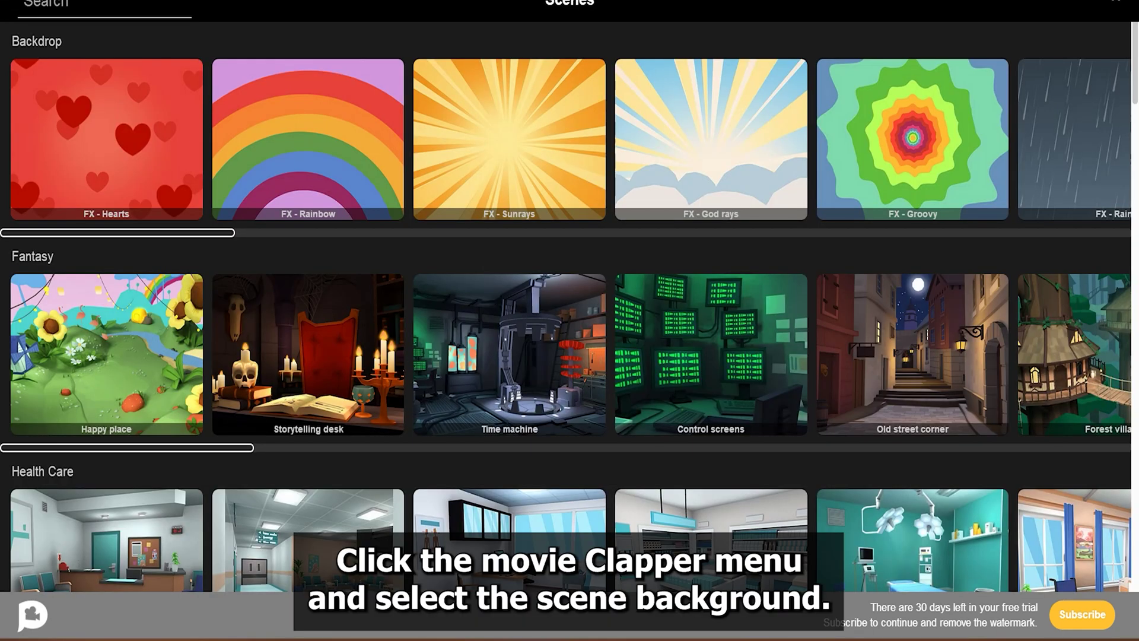
Browse the scene backgrounds and choose Time machine from the Fantasy group
scroll(566, 306, "down", 2)
scroll(566, 306, "down", 2)
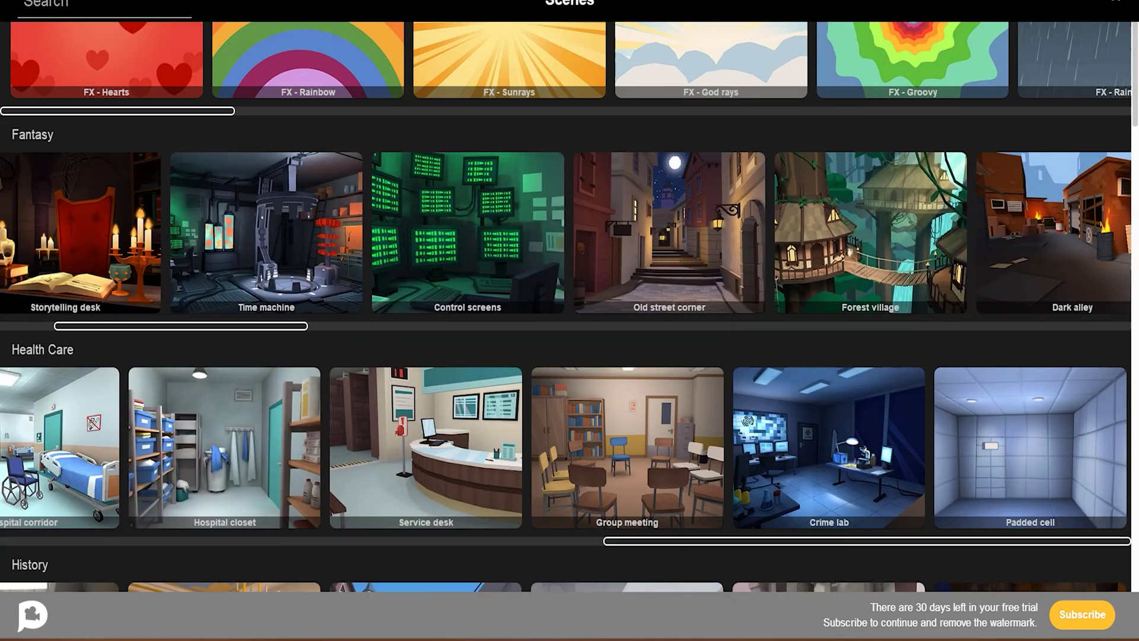
scroll(566, 232, "left", 1)
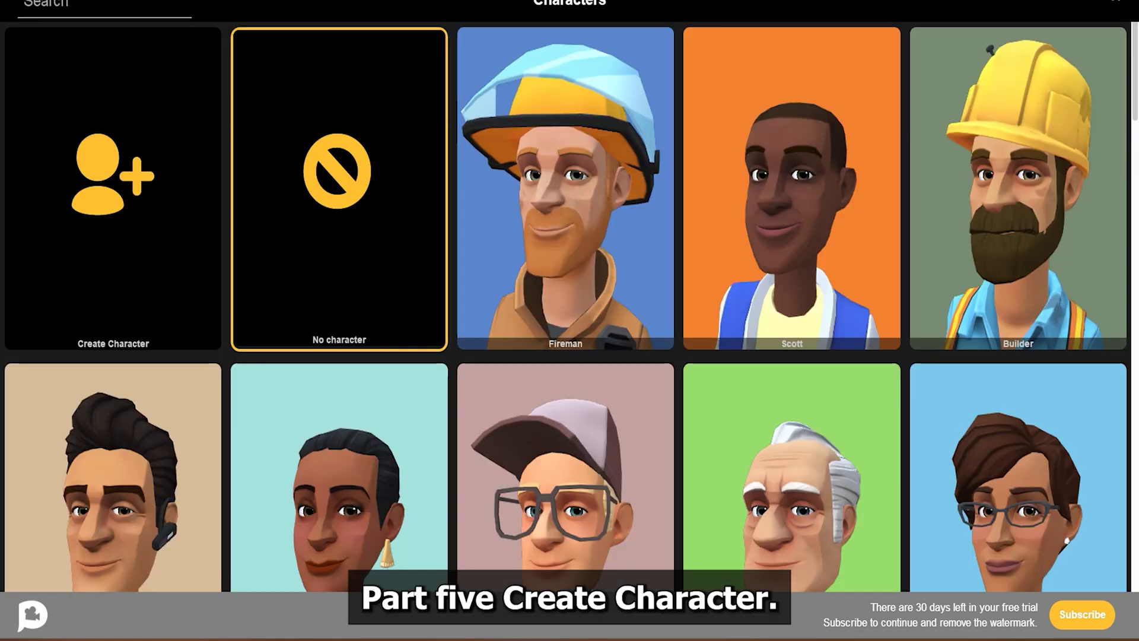
Look through the premade characters and start creating a custom character
scroll(570, 320, "down", 3)
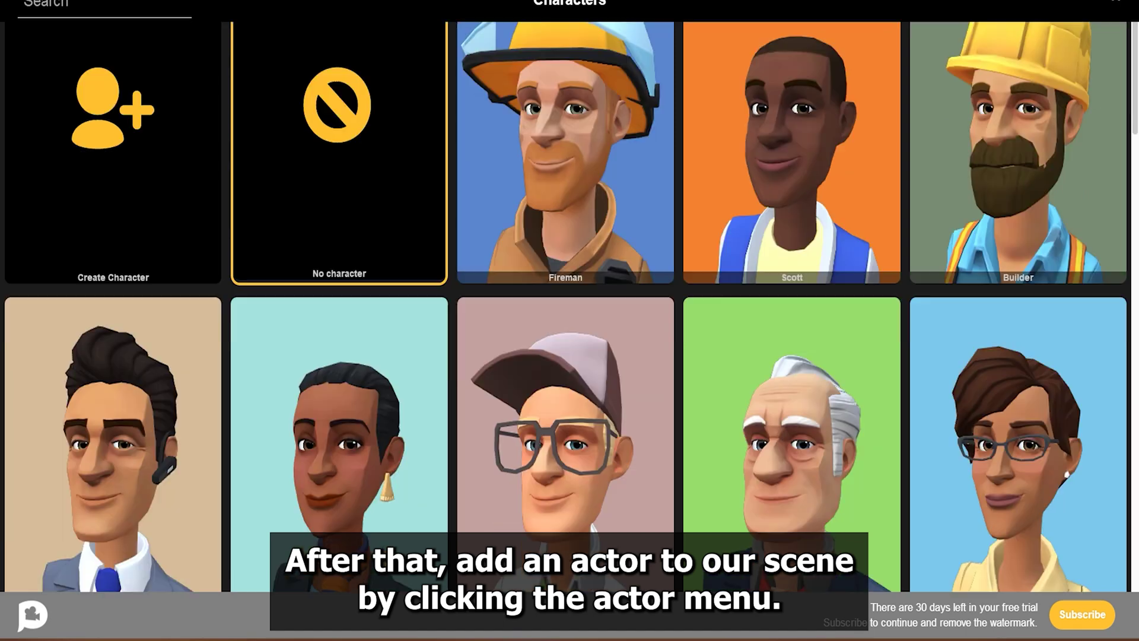
scroll(570, 320, "down", 7)
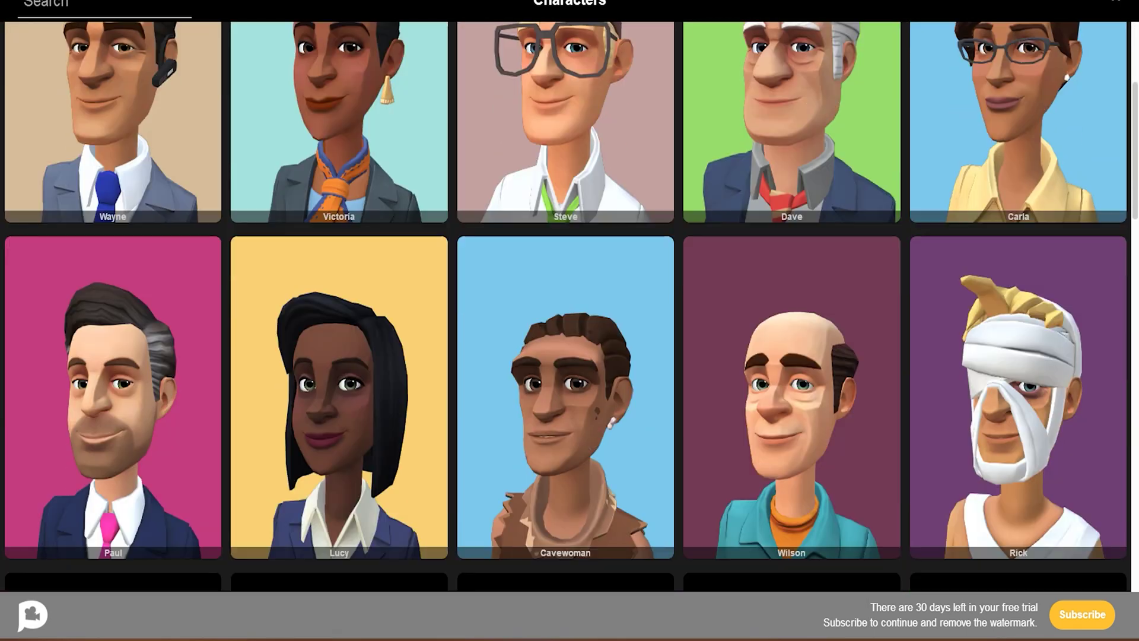
scroll(570, 321, "down", 8)
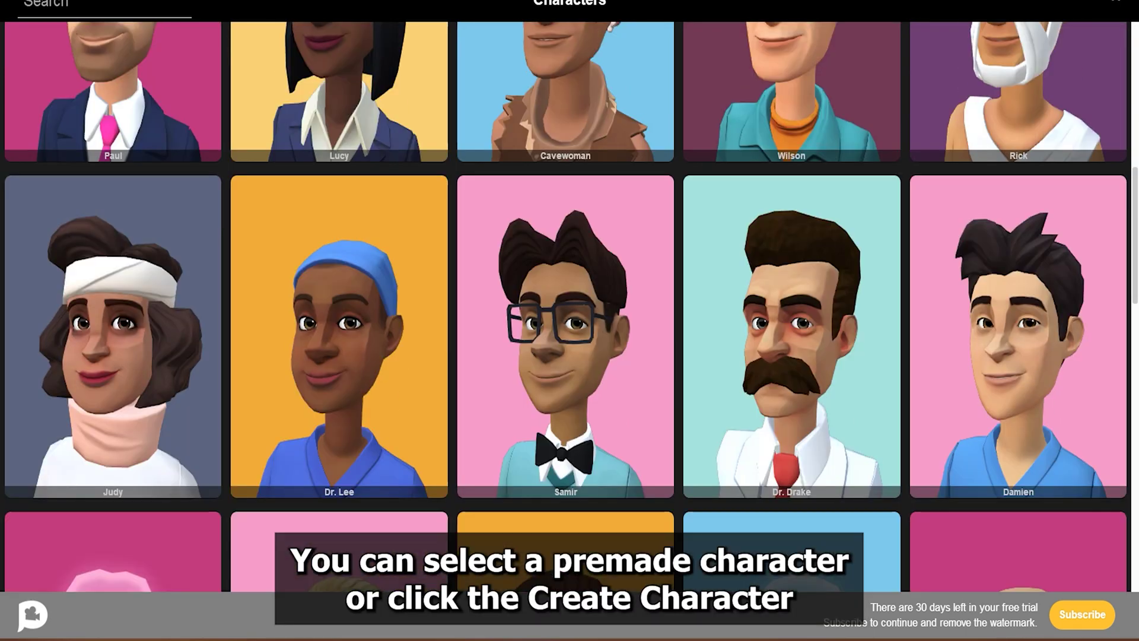
scroll(569, 320, "down", 10)
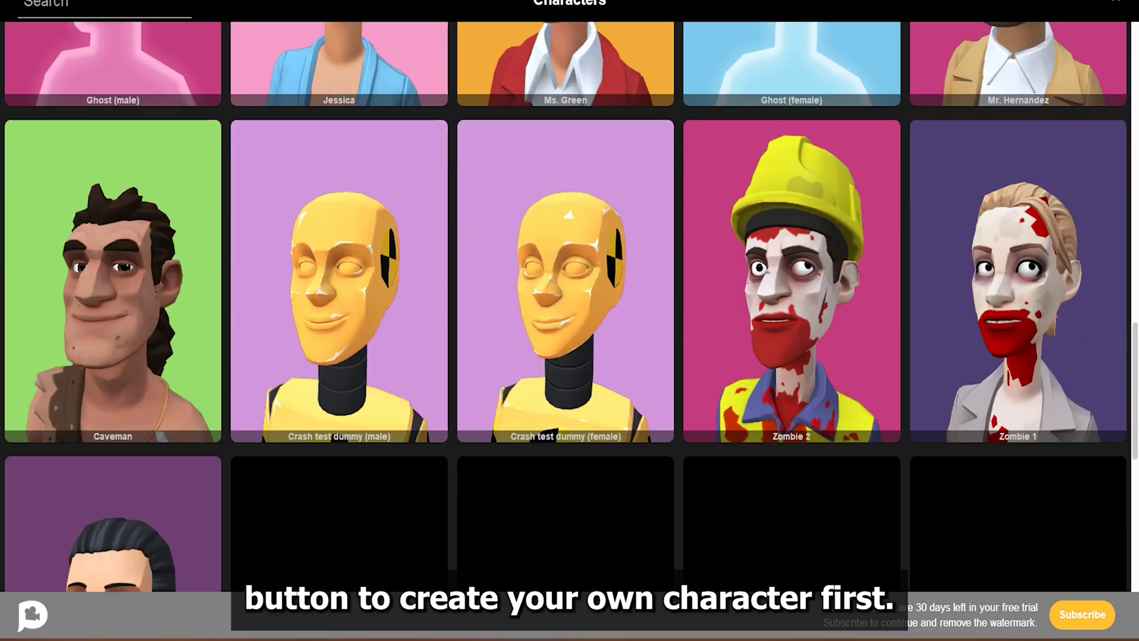
scroll(570, 320, "up", 7)
scroll(569, 320, "up", 18)
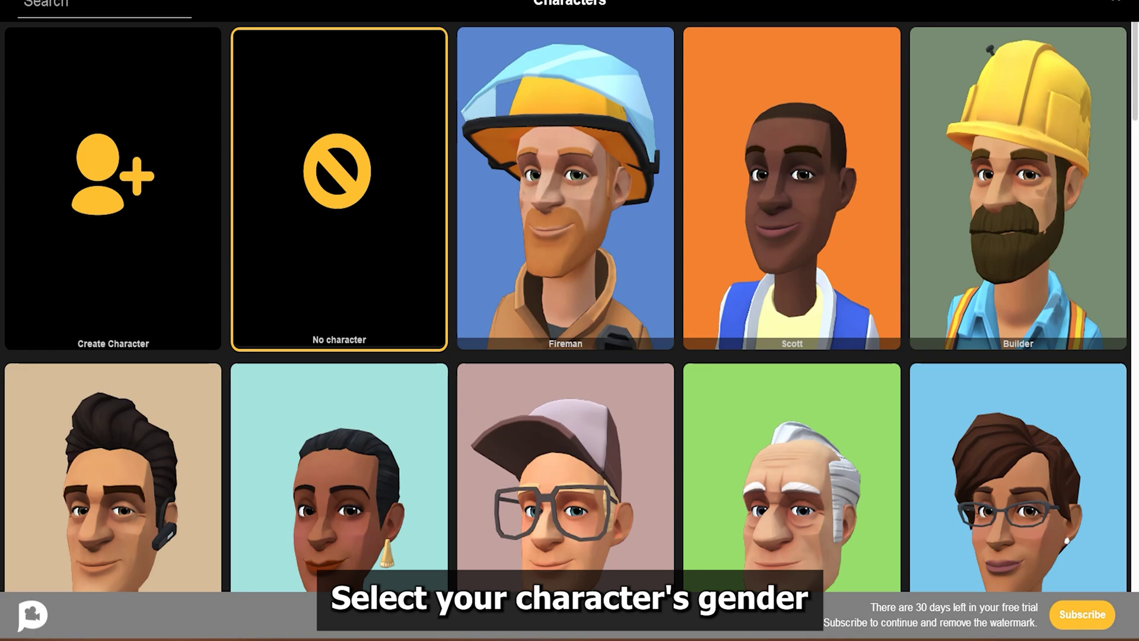
left_click(113, 188)
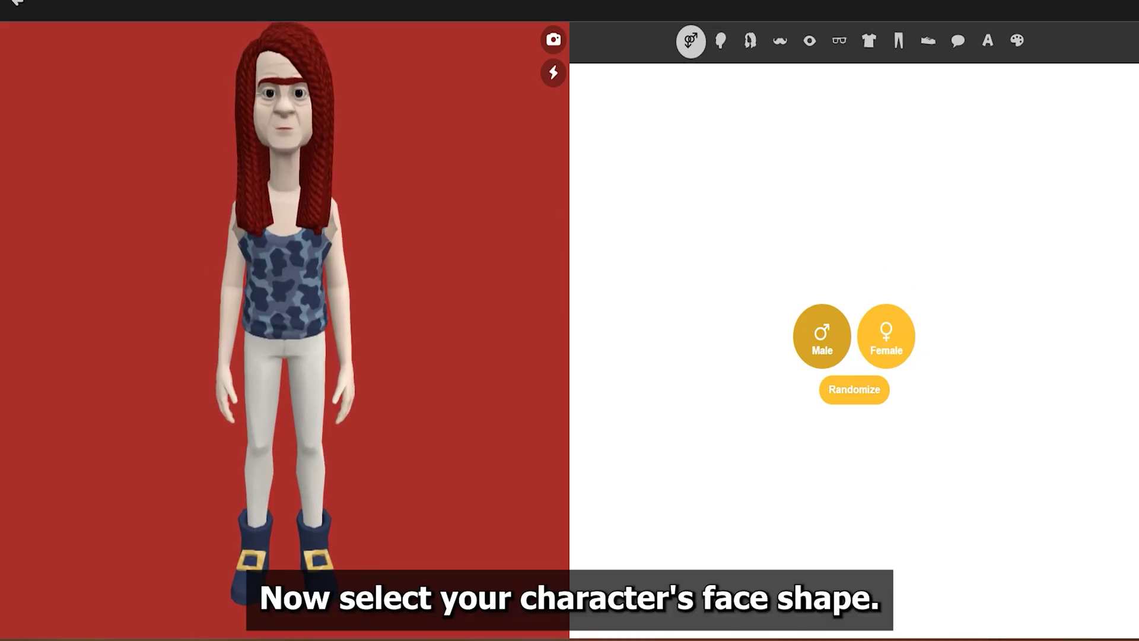
Make the new character female with teal skin and a dark braided hairstyle
left_click(886, 336)
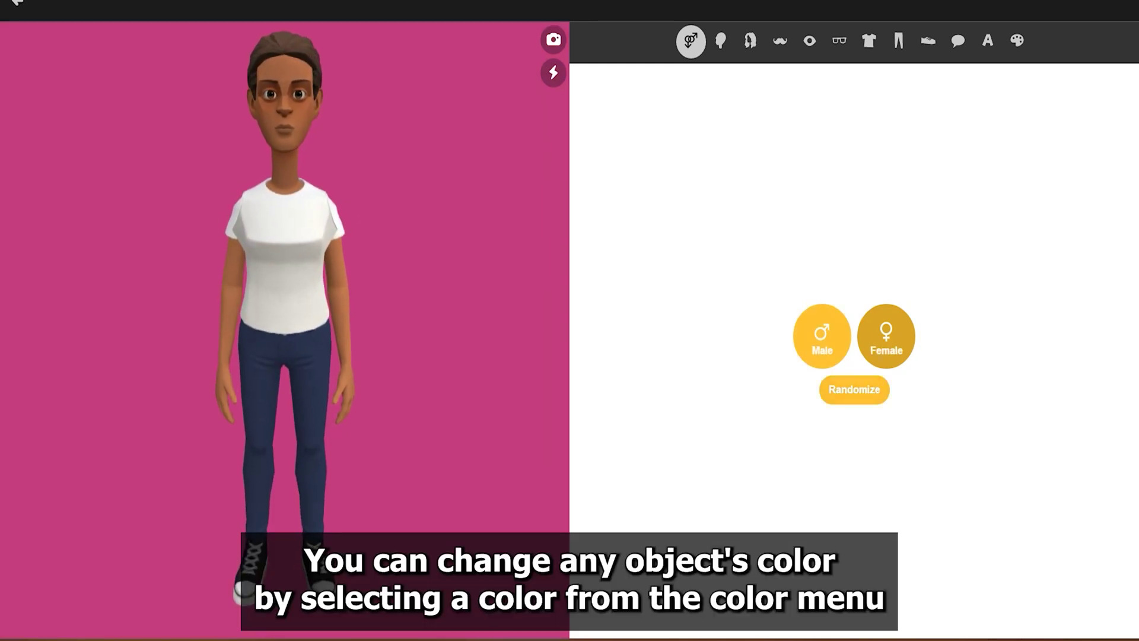
left_click(720, 41)
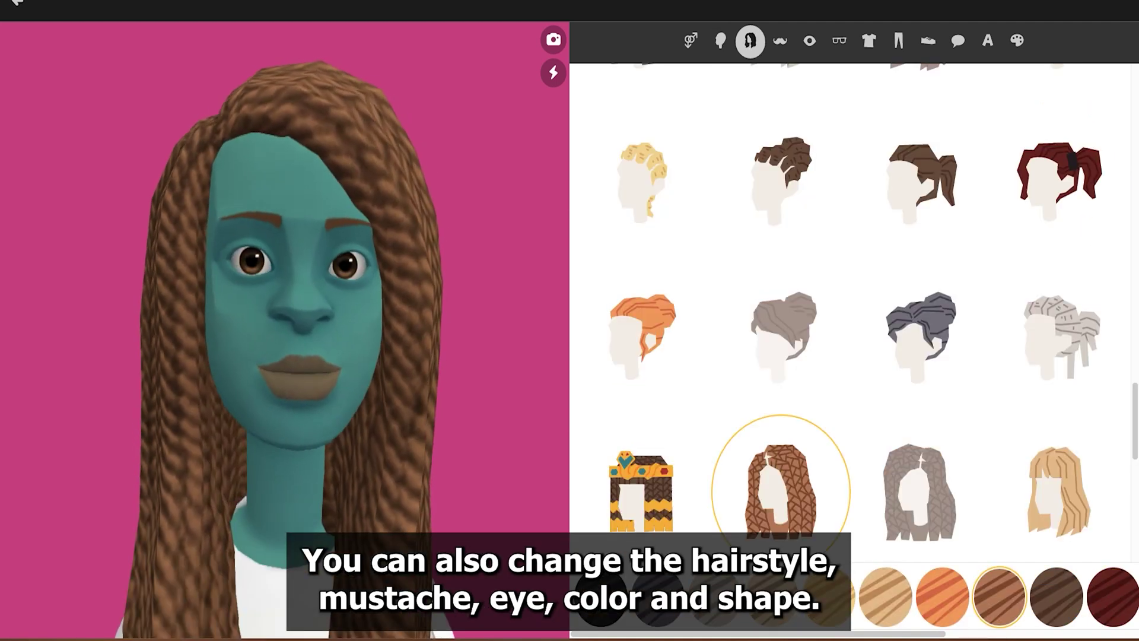
left_click(640, 489)
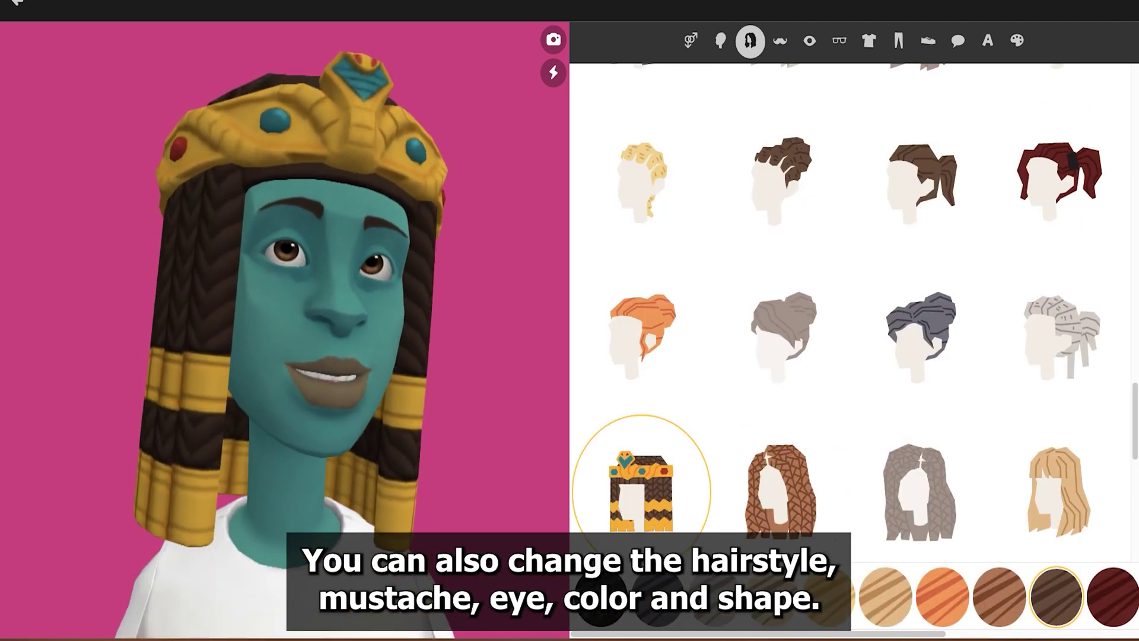
left_click(642, 336)
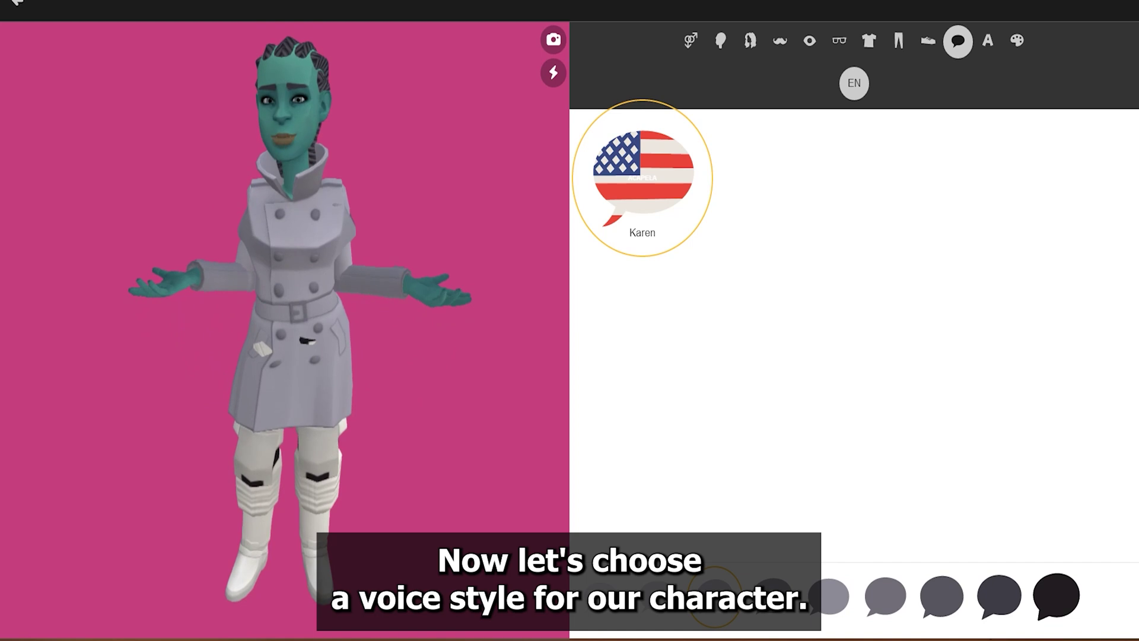
Choose a tone for the character's Karen voice and name the character Florence
left_click(657, 595)
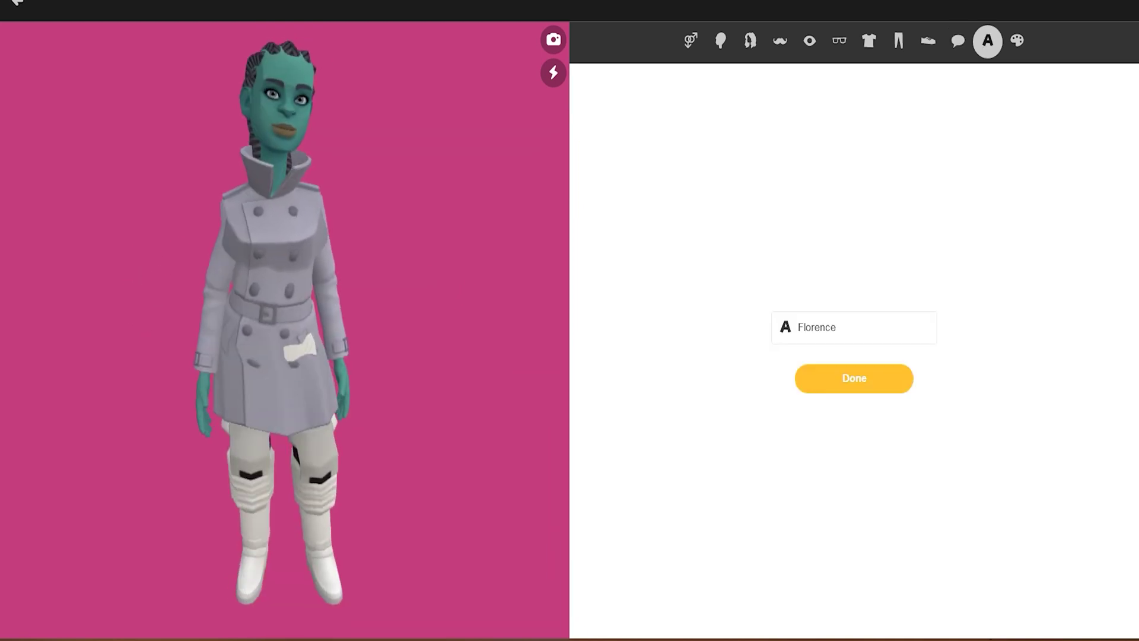
left_click(854, 378)
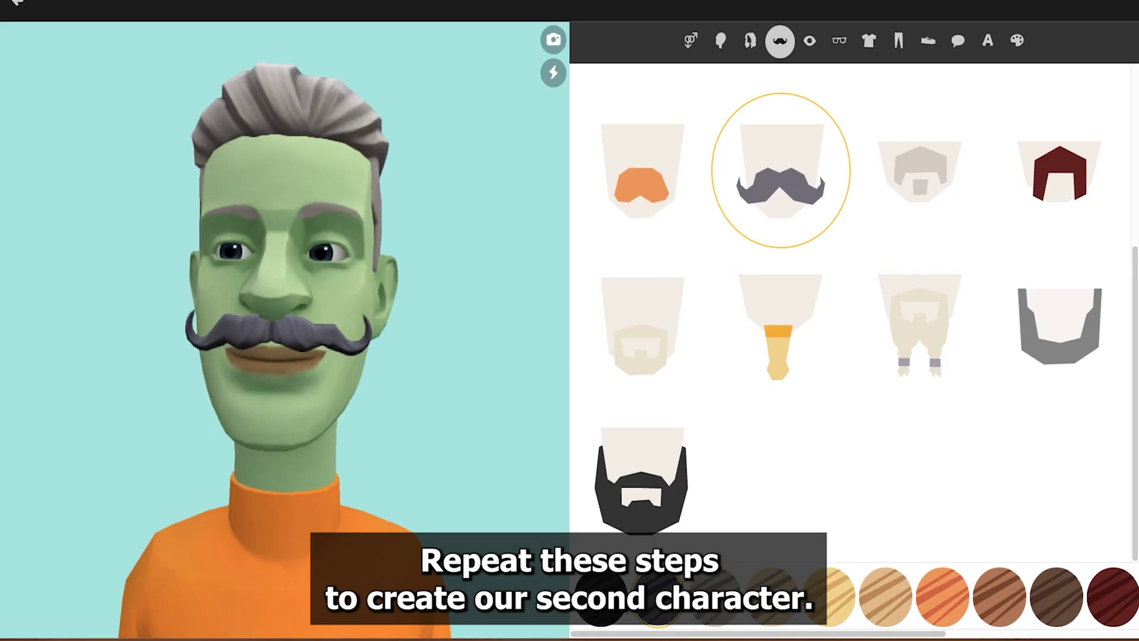
Give the second character light brown eyes, bold black eyeliner, thin straight eyebrows and the lightest lip color
left_click(809, 41)
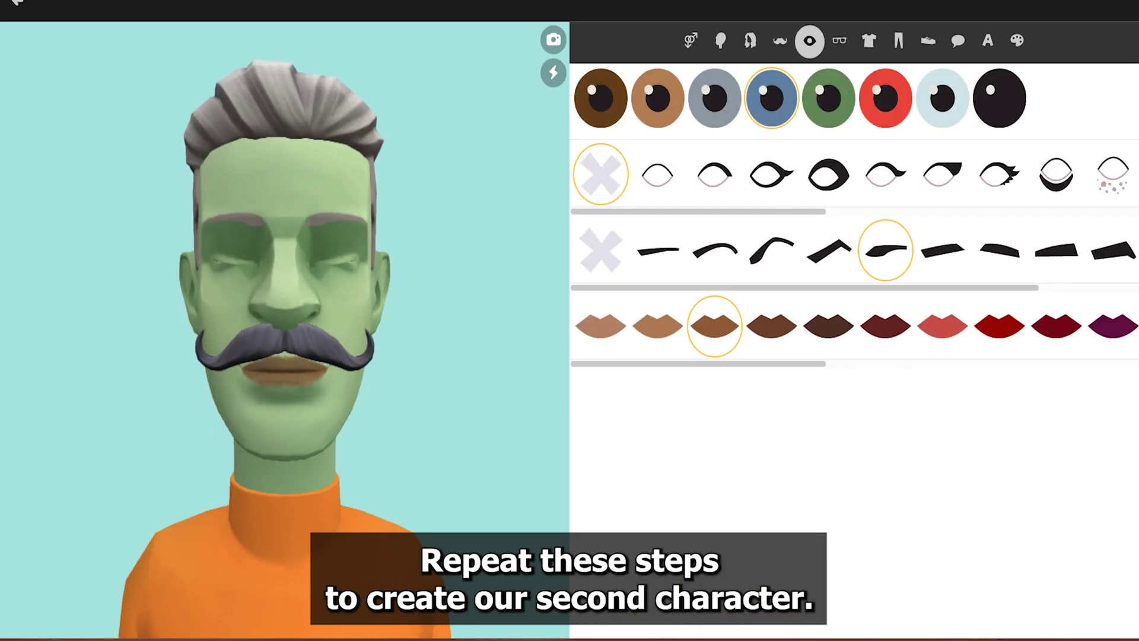
left_click(601, 326)
left_click(657, 250)
left_click(658, 98)
left_click(714, 173)
left_click(828, 173)
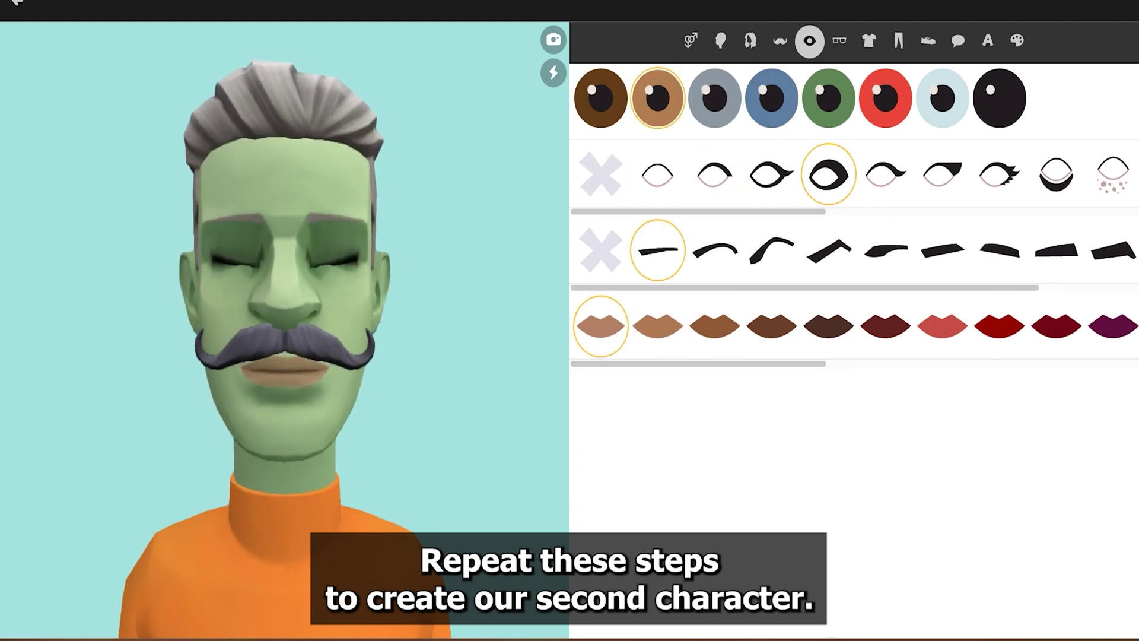
Look through the eyewear options and dress the second character in the grey turtleneck with black gloves
left_click(839, 41)
scroll(795, 166, "down", 5)
scroll(795, 167, "up", 4)
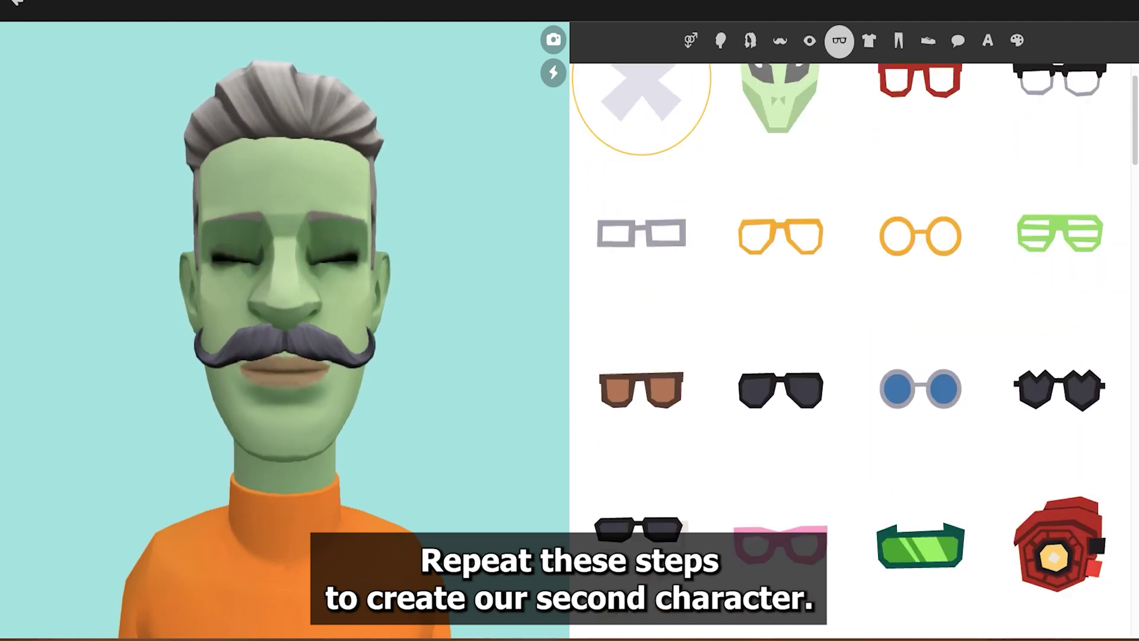
left_click(809, 41)
left_click(839, 41)
left_click(869, 41)
left_click(931, 172)
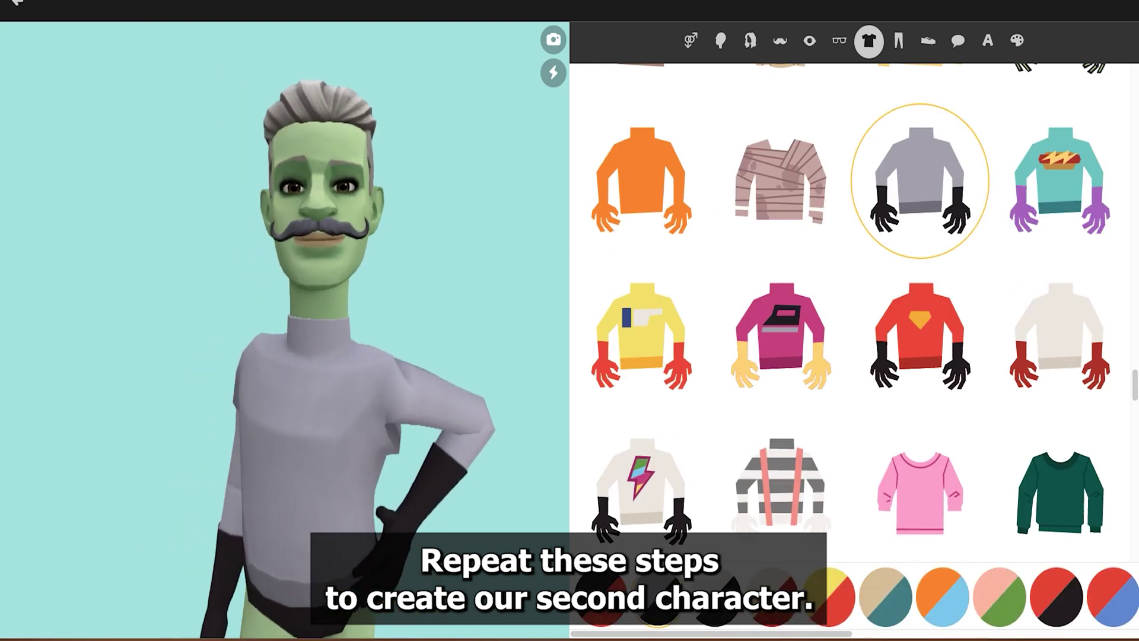
Give the second character tight blue camouflage pants
left_click(898, 41)
scroll(851, 309, "down", 15)
left_click(1060, 151)
scroll(854, 308, "down", 10)
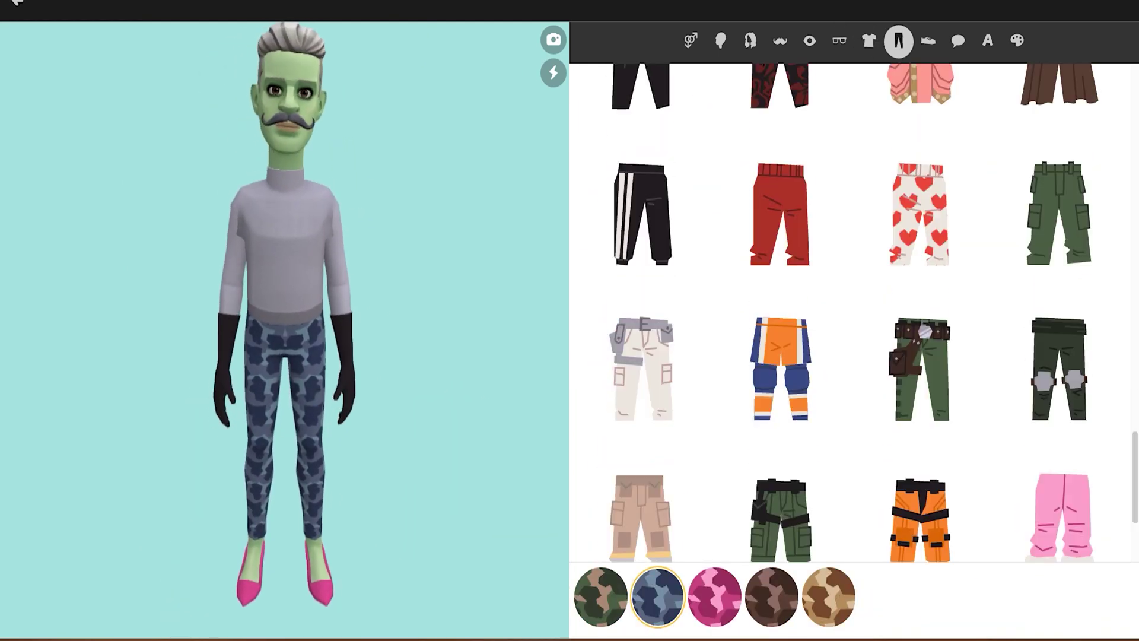
Try the brown cuffed boots on the second character and settle on the teal clawed feet as footwear
left_click(928, 40)
scroll(855, 308, "down", 5)
left_click(919, 480)
left_click(781, 325)
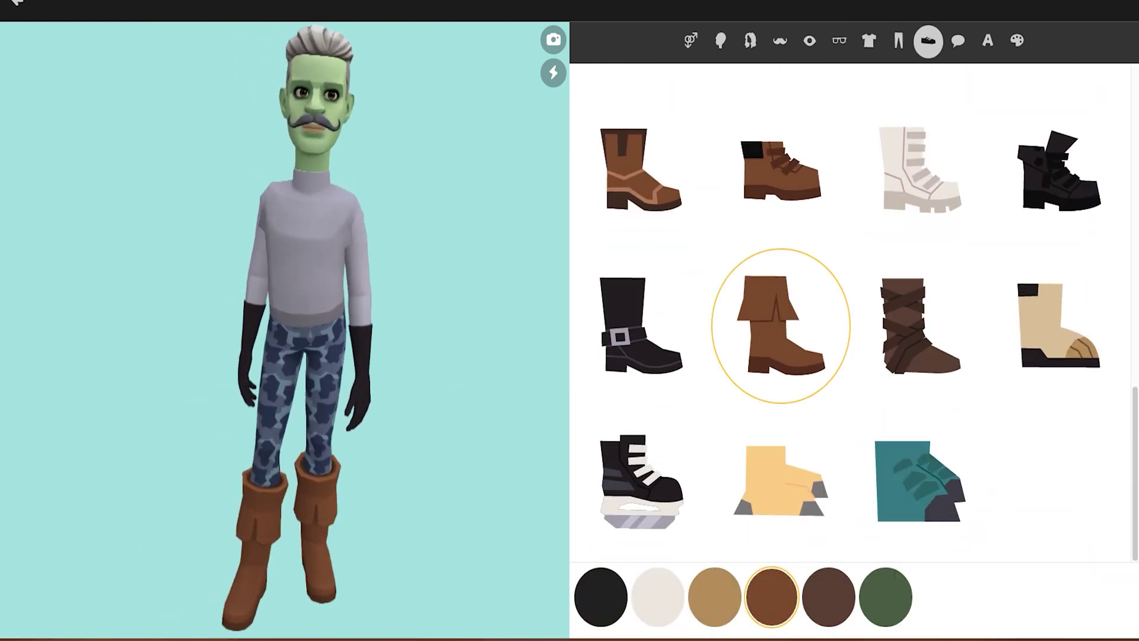
left_click(919, 481)
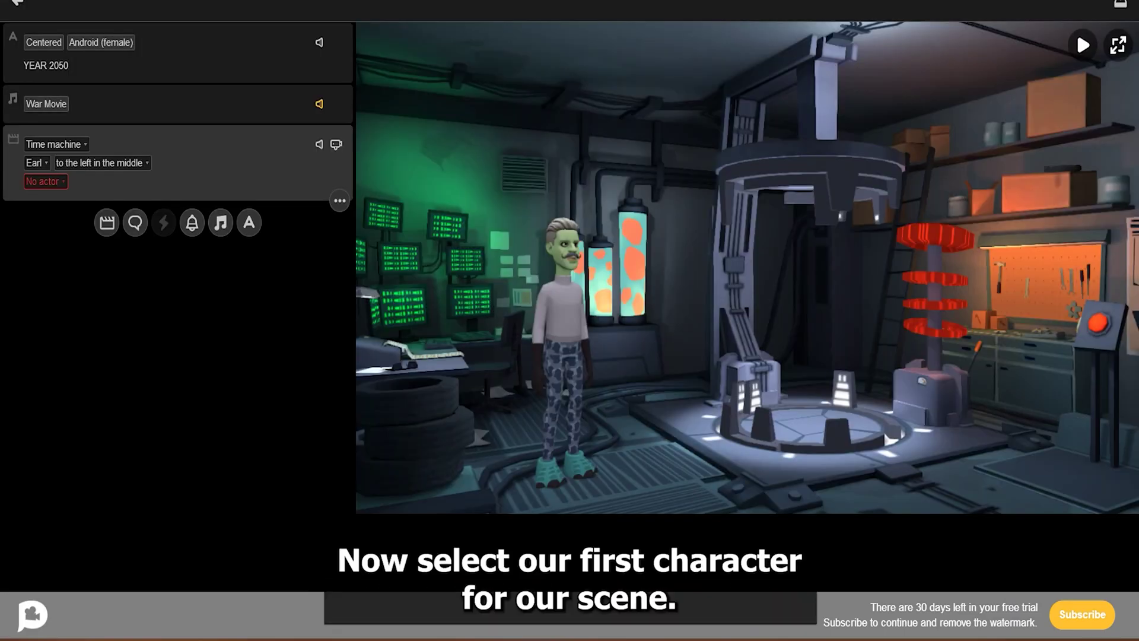
Try Earl in the time machine and chair positions of the scene
left_click(102, 162)
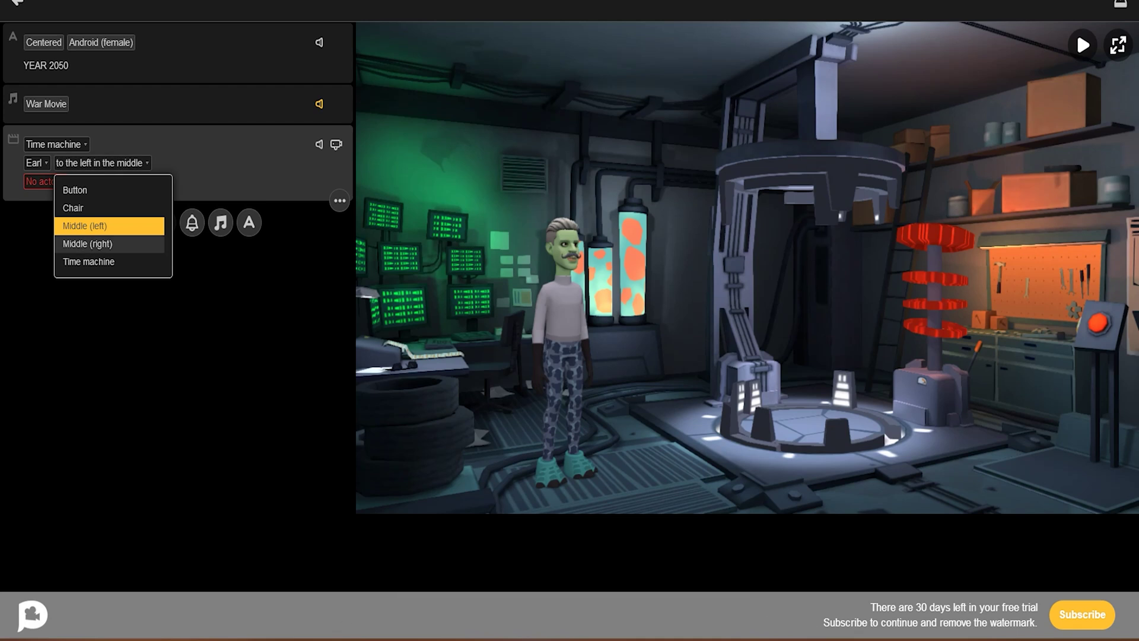
left_click(88, 261)
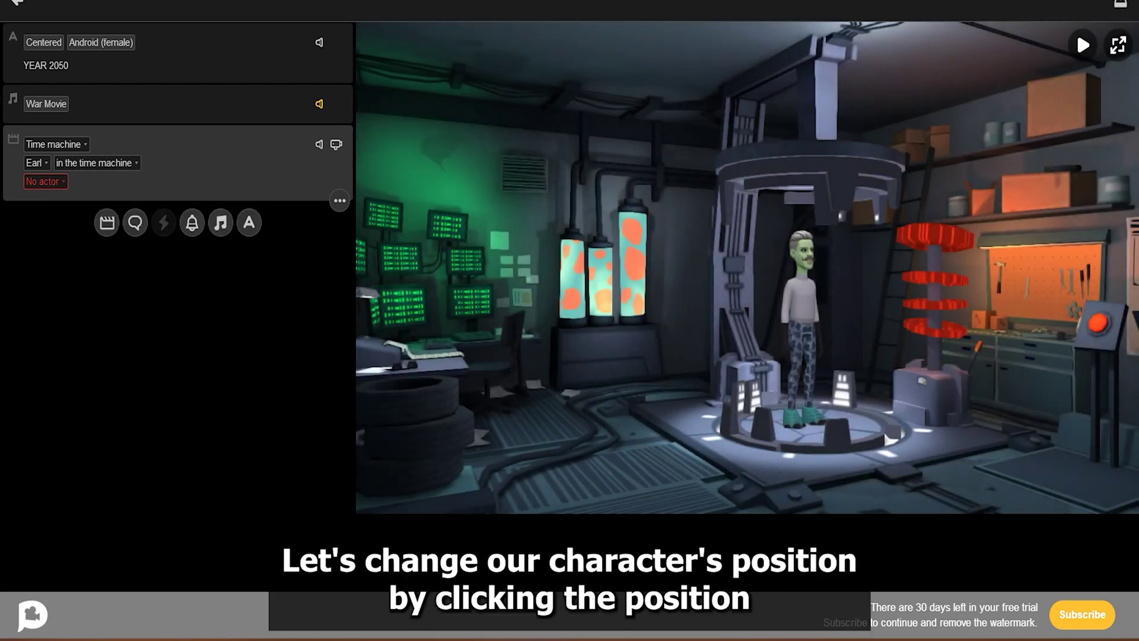
left_click(98, 163)
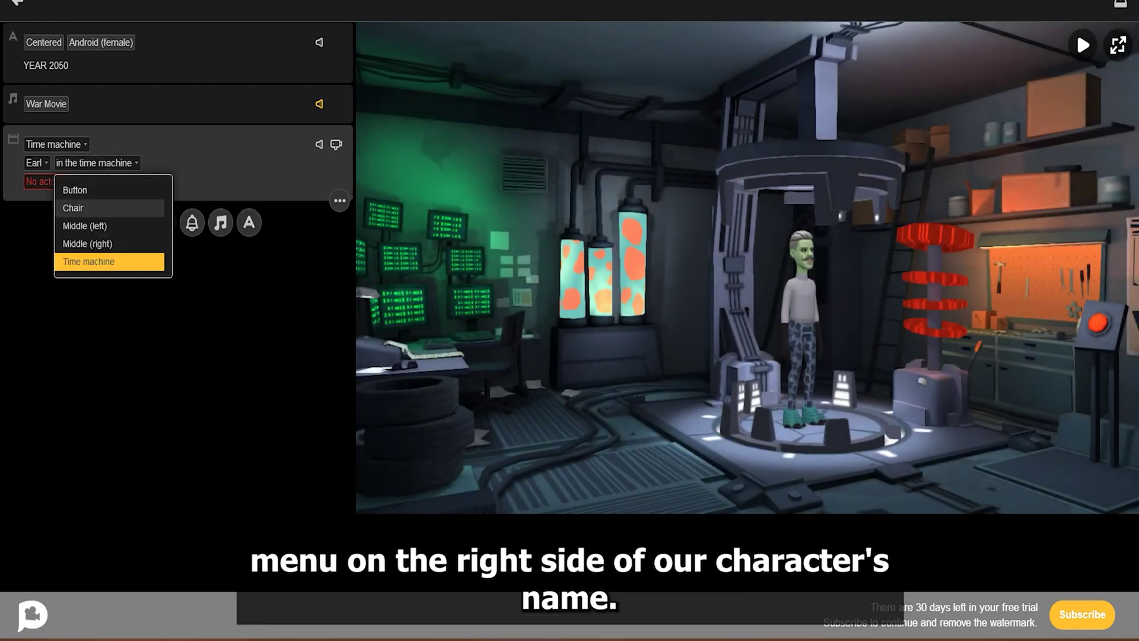
left_click(89, 208)
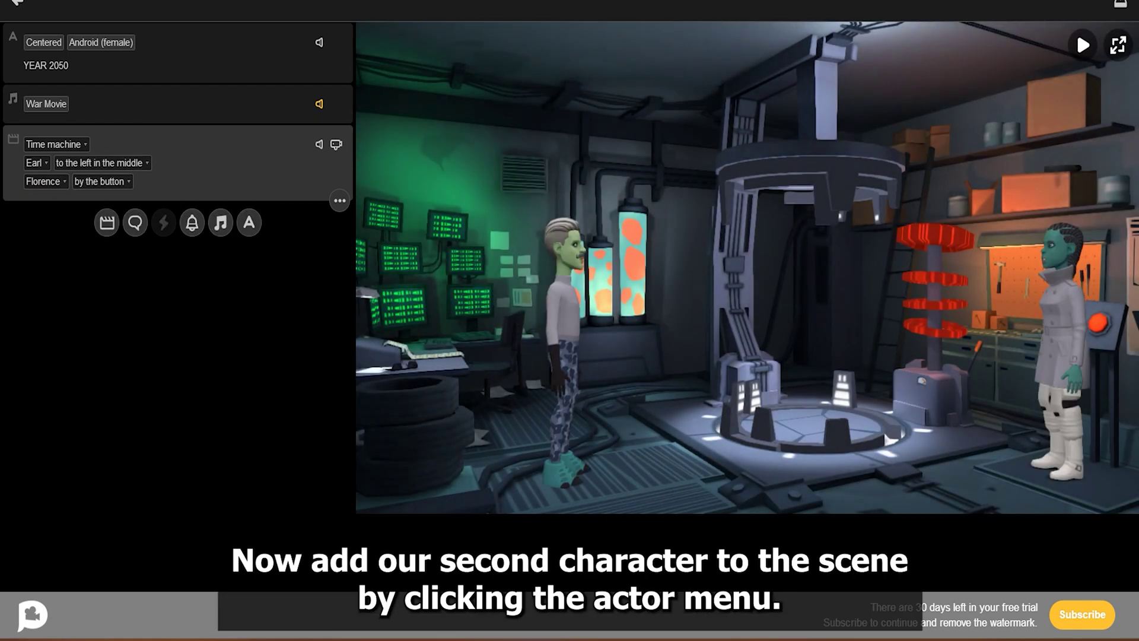
Place Florence in the time machine and Earl by the button
left_click(100, 181)
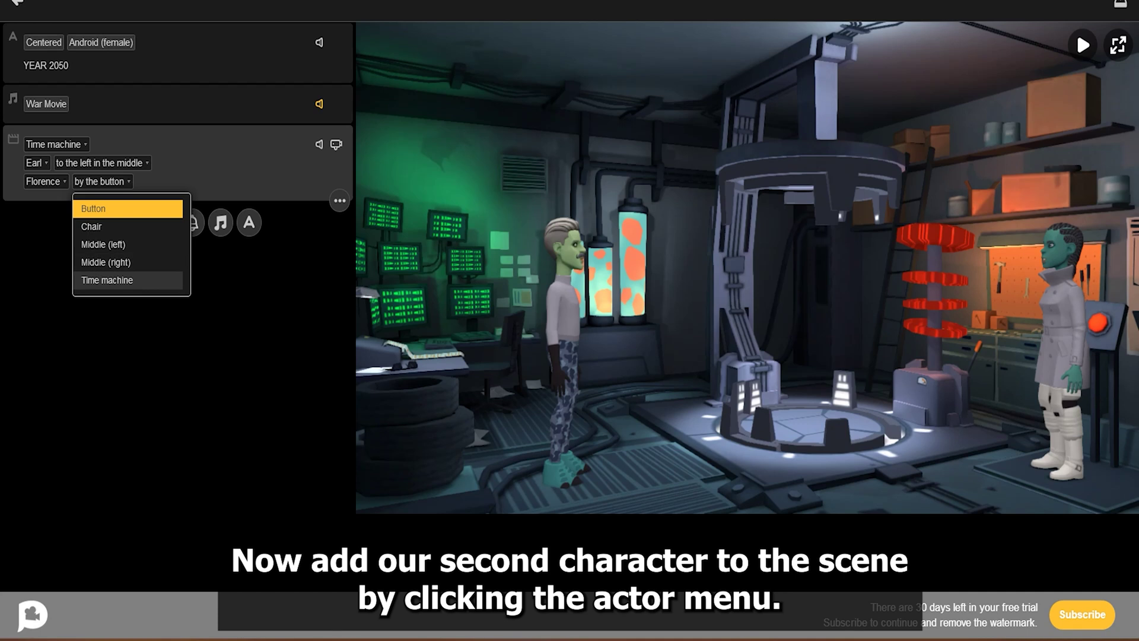
left_click(107, 280)
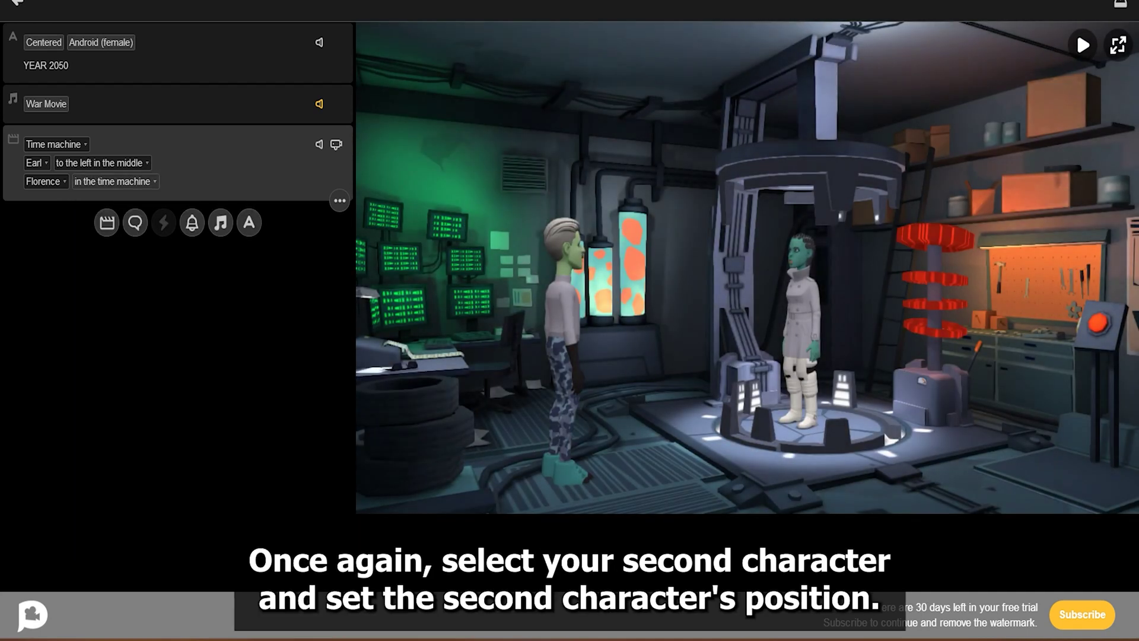
left_click(101, 163)
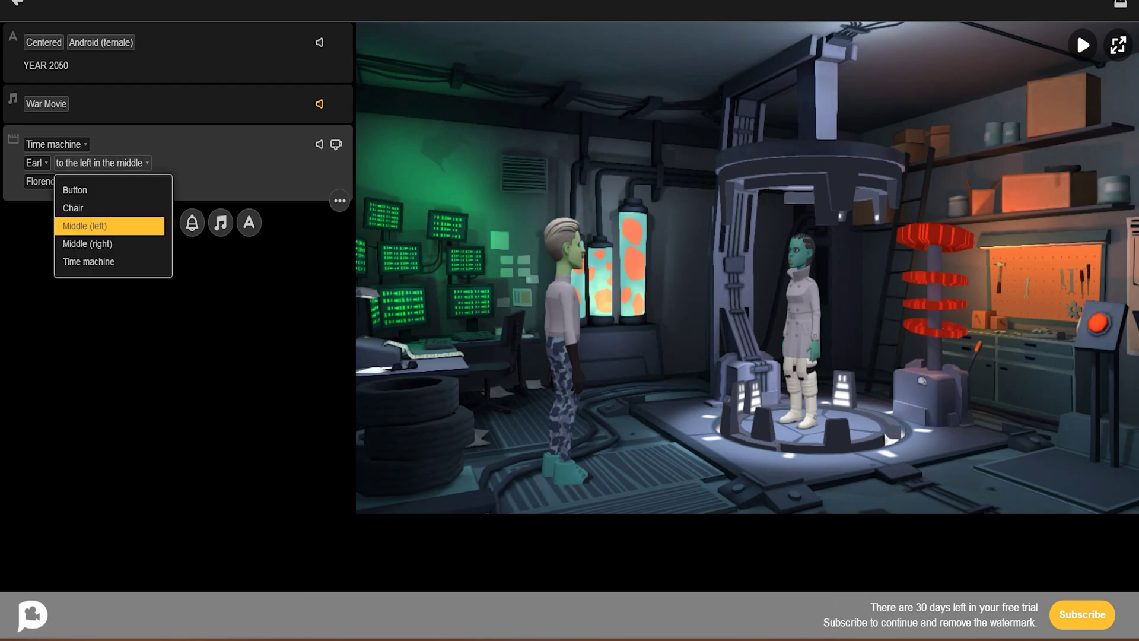
left_click(77, 224)
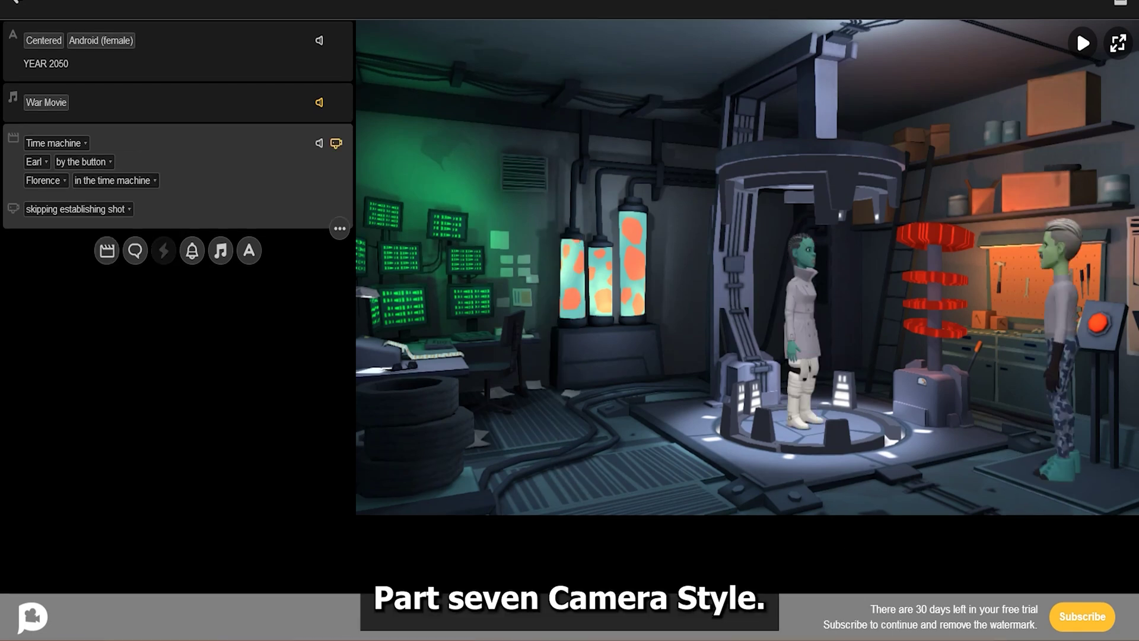
Set the Time machine scene's camera style to establishing shot
left_click(78, 209)
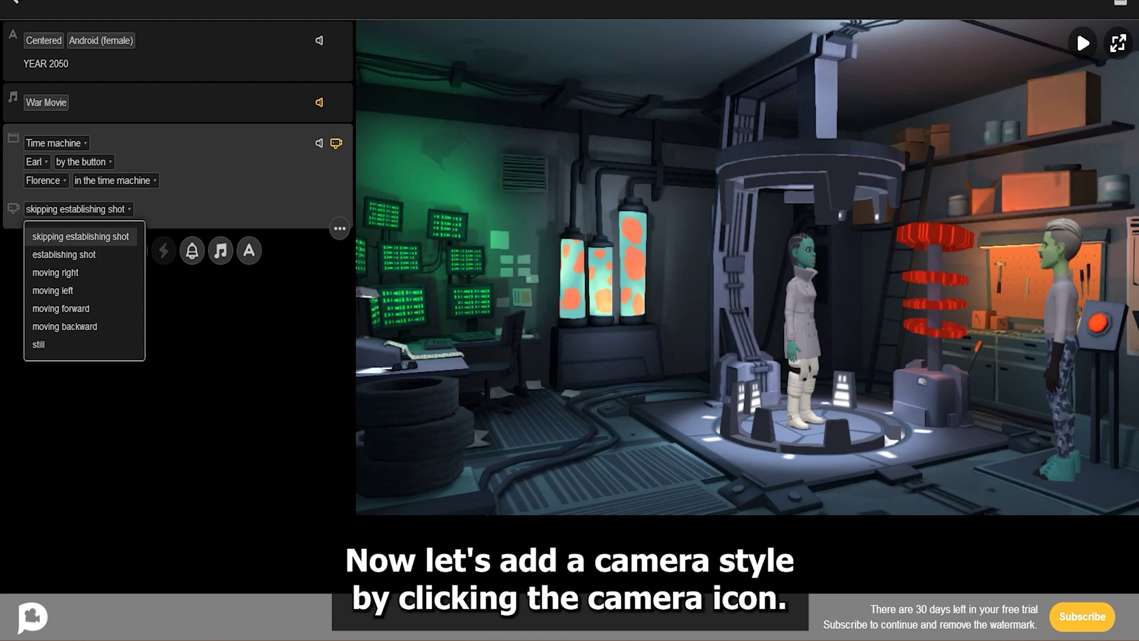
left_click(64, 254)
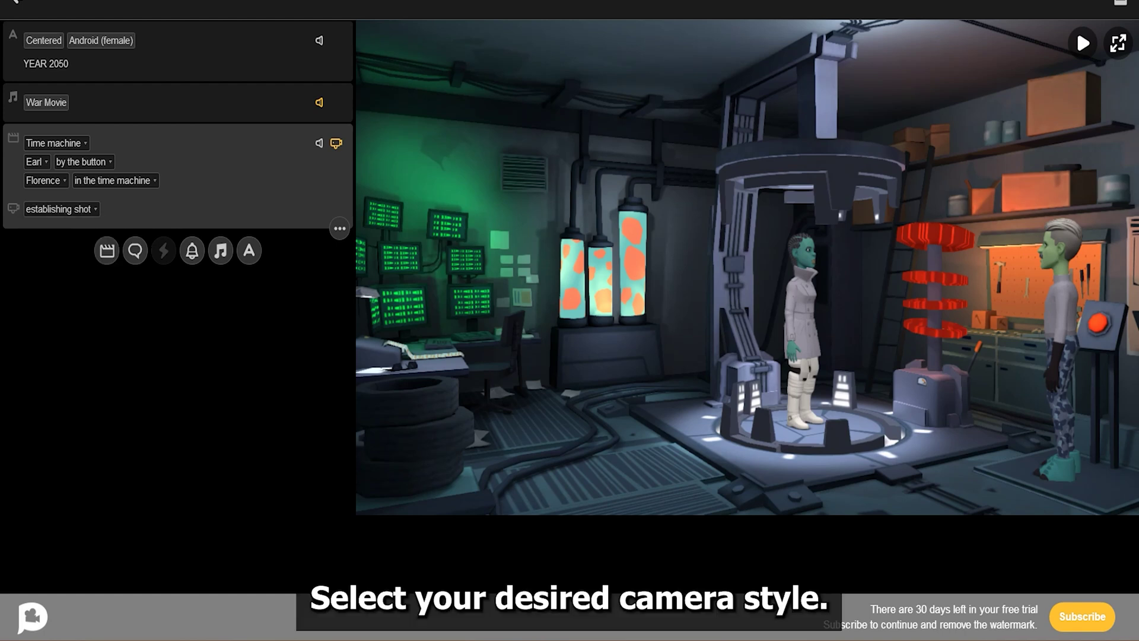
key("space")
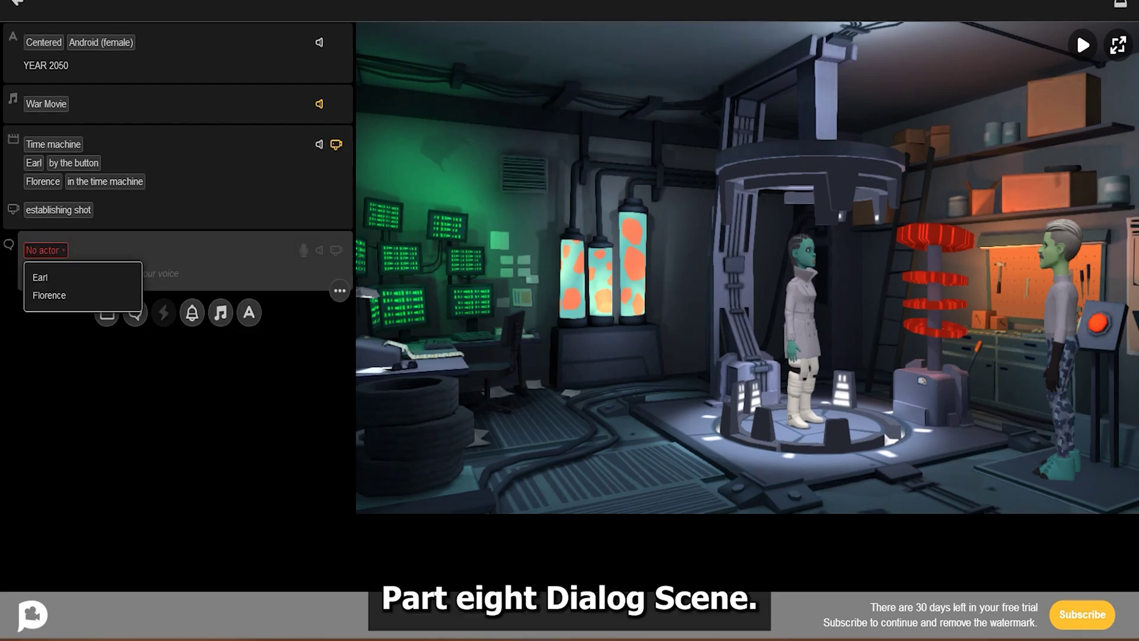
Assign the new dialogue to Earl with the Neutral expression and paste the script line about studying the data from Earth
left_click(54, 278)
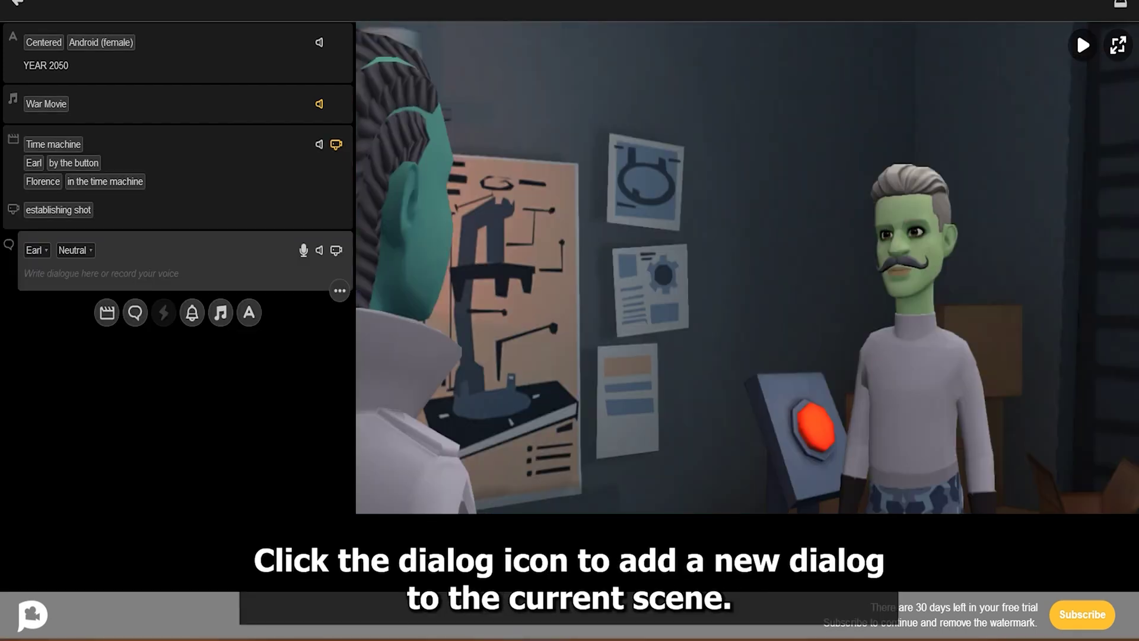
left_click(75, 252)
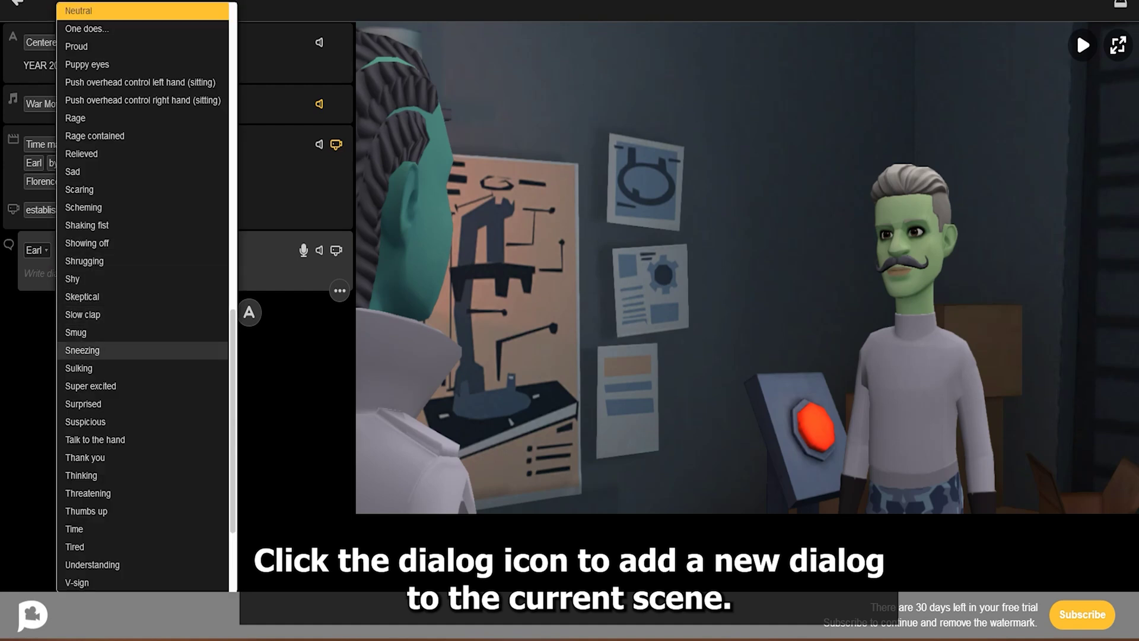
left_click(285, 379)
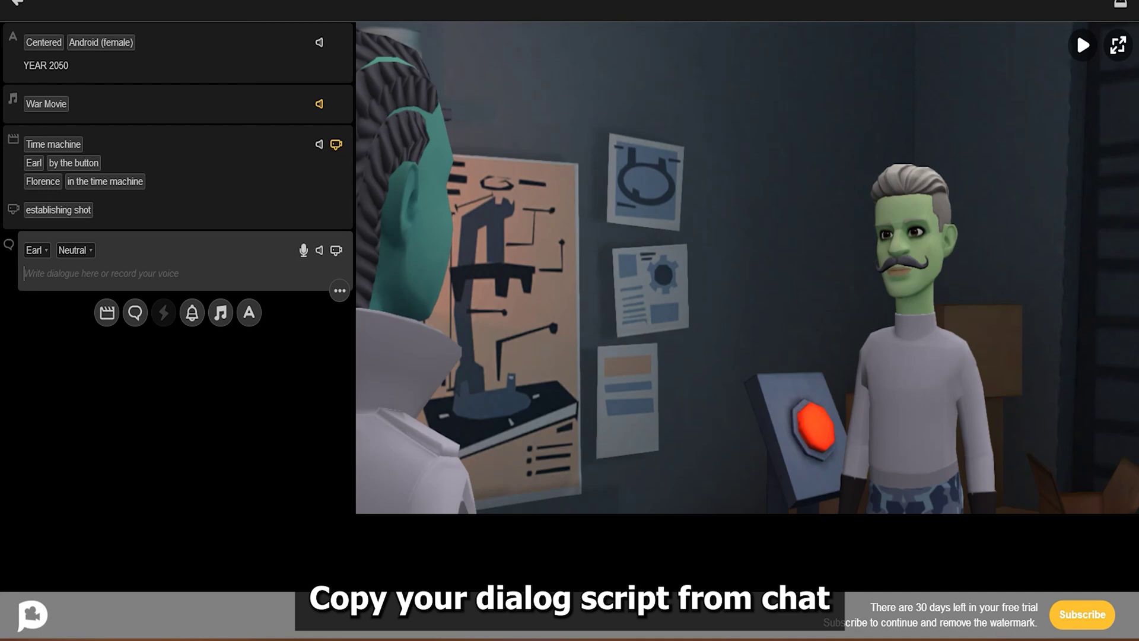
type("Zorblak, have you been studying the data from Earth? I hear they have a diverse range of ecosystems and cultures. It might be an interesting planet to explore.")
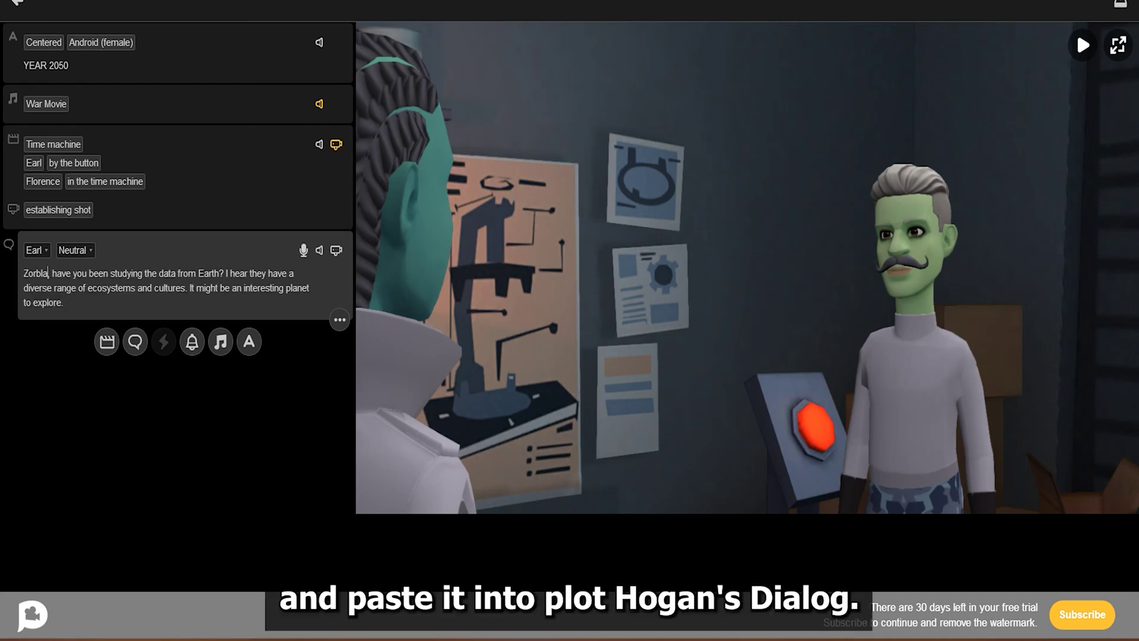
Delete "Zorbla," from the start of Earl's line and add another dialogue entry below it
key("BackSpace")
key("BackSpace")
key("BackSpace")
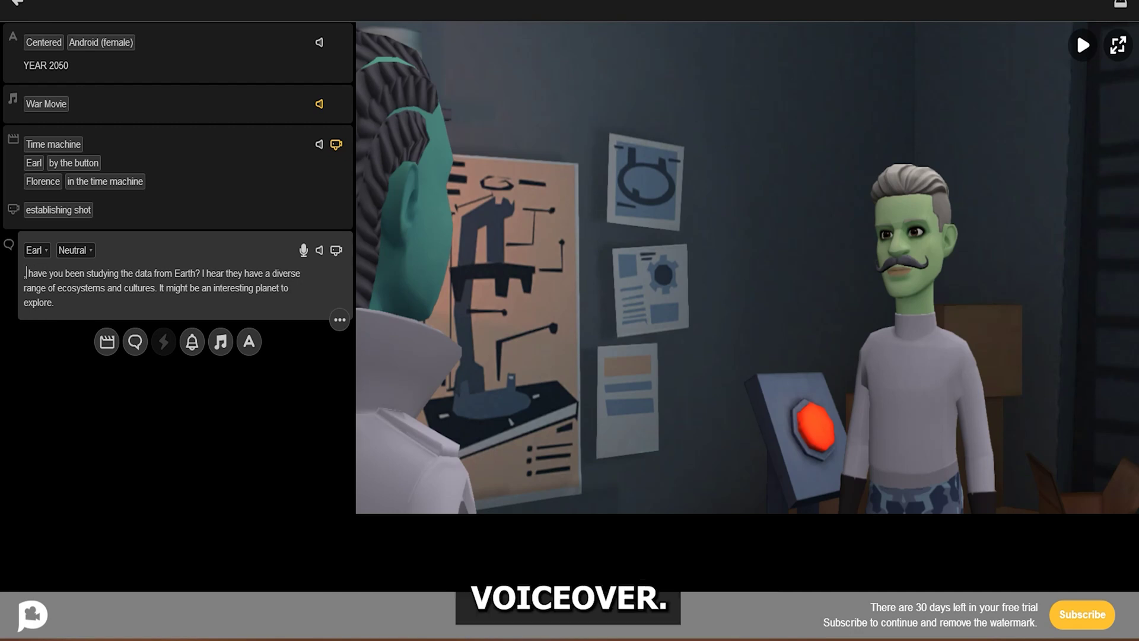
key("BackSpace")
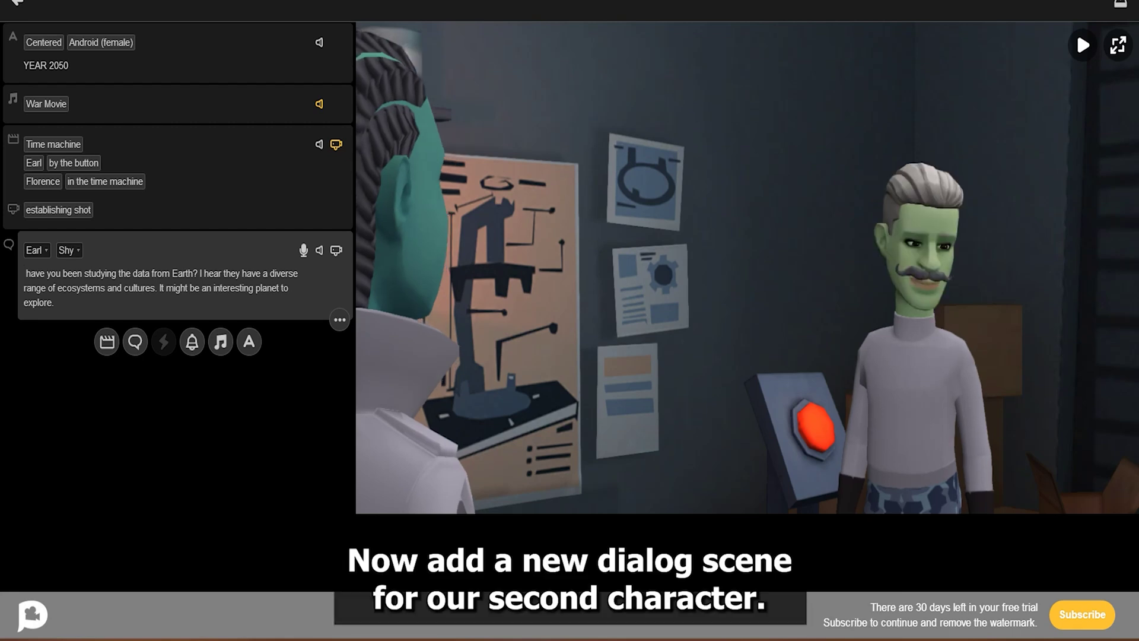
left_click(135, 342)
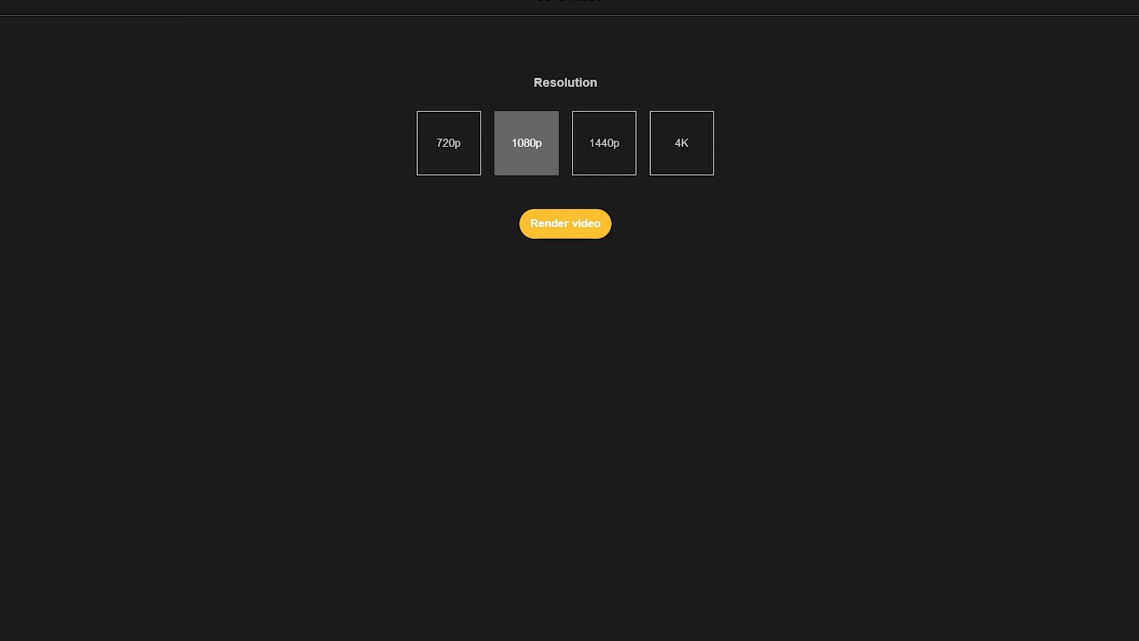
Render the video in 4K and export it with embedded subtitles
left_click(682, 143)
left_click(565, 223)
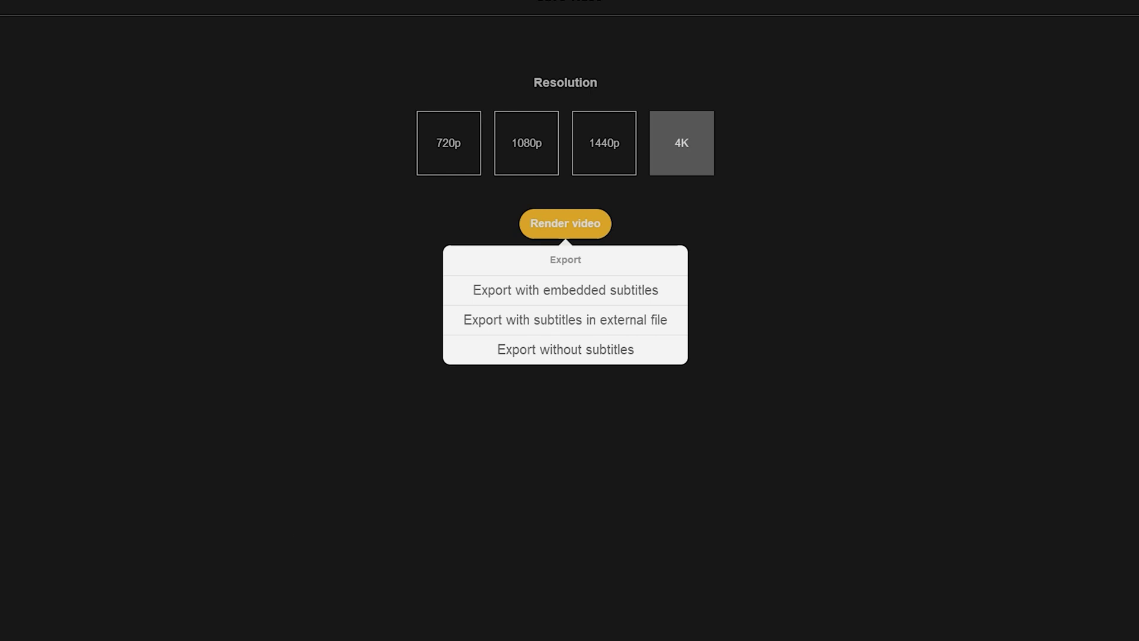
left_click(566, 290)
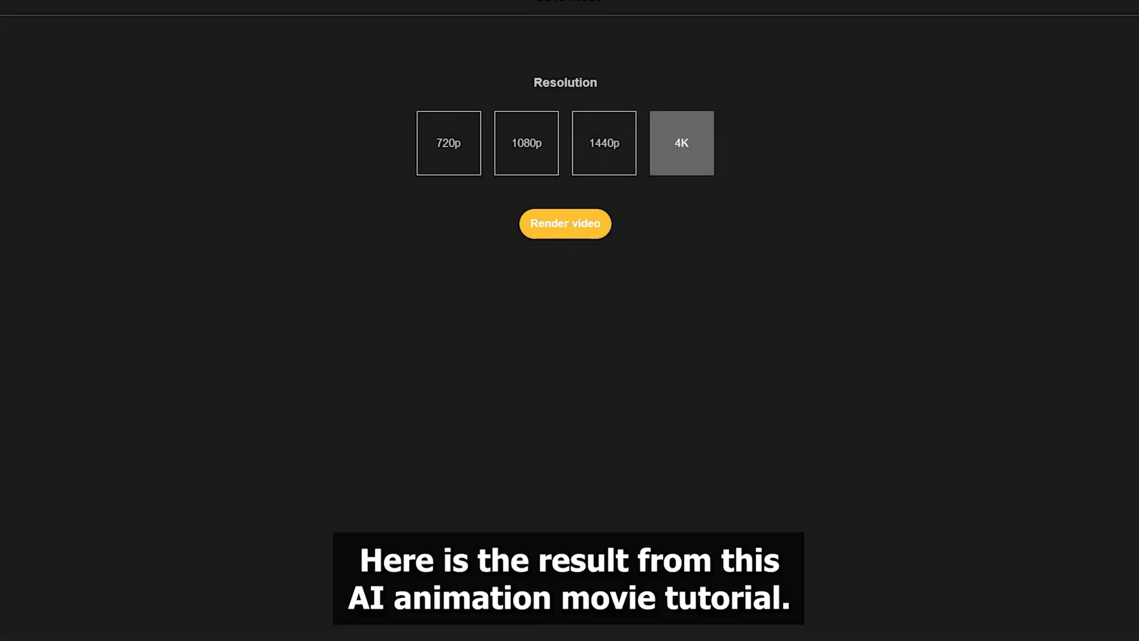